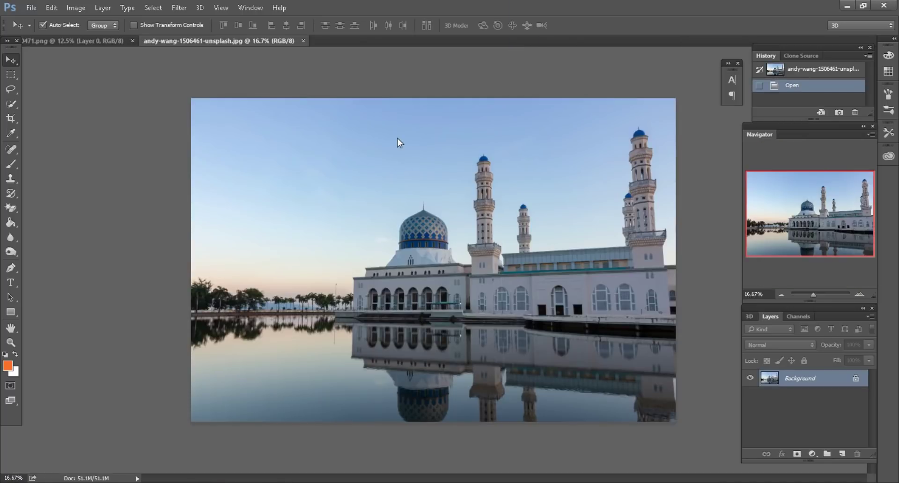
Bring the andy-wang-1506461-unsplash.jpg mosque photo into IMG_0471.png and move it up to the canvas's top edge.
drag(397, 138, 398, 230)
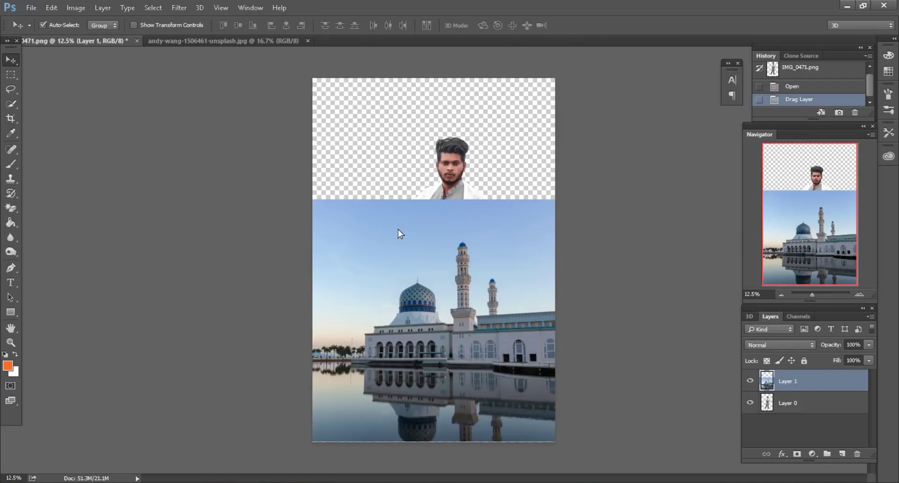
drag(471, 218, 471, 112)
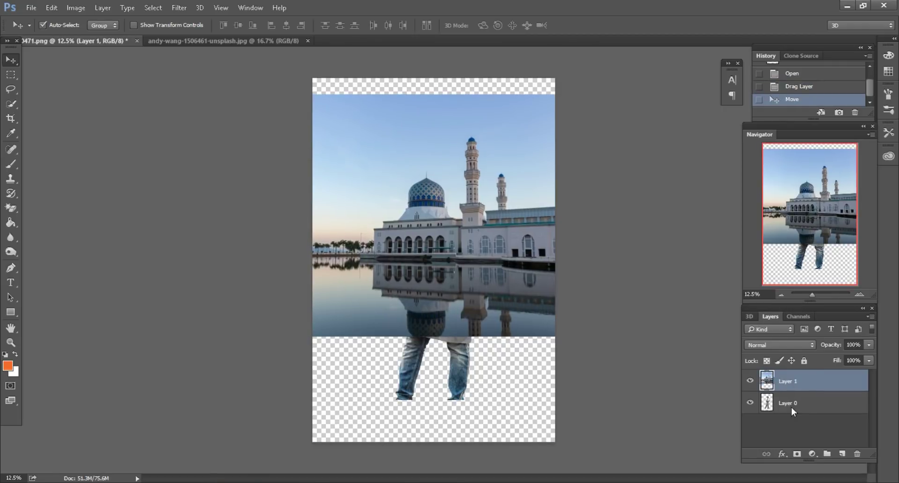
click(10, 89)
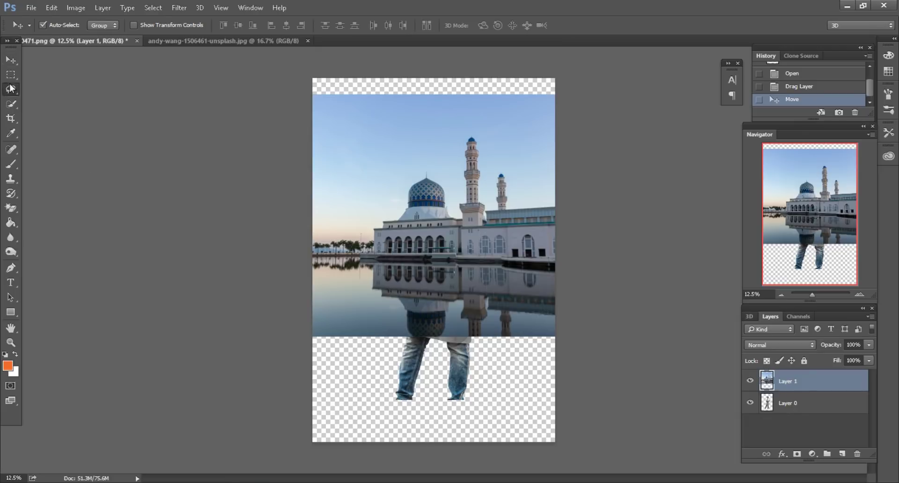
drag(385, 165, 382, 148)
Place the mosque layer beneath the man and shift it left so the minarets stand on both sides of him.
drag(787, 382, 792, 409)
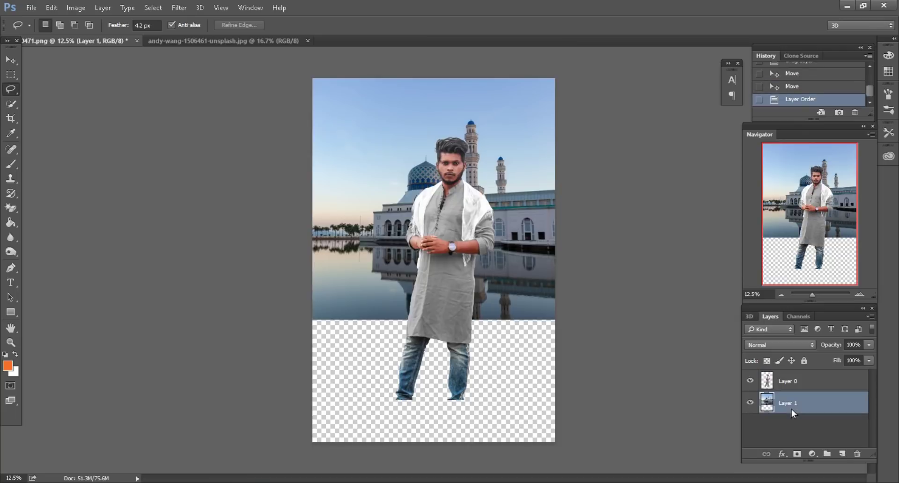
click(12, 64)
drag(501, 187, 440, 189)
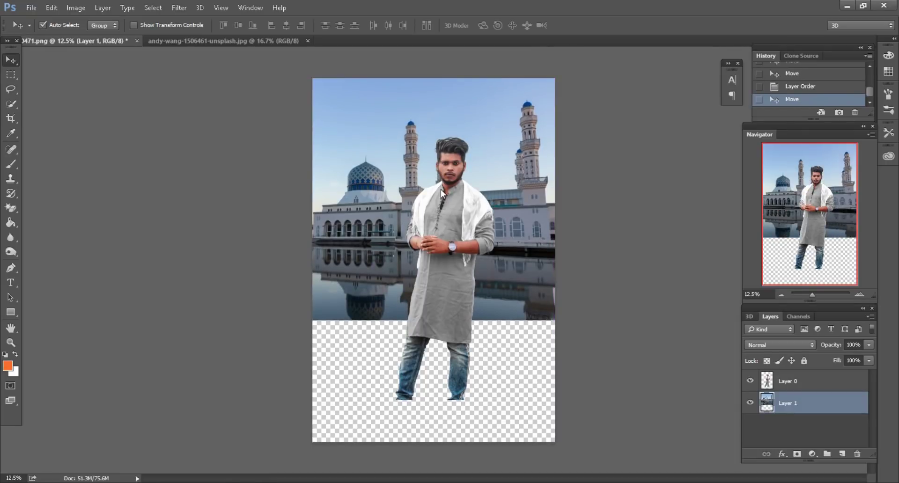
Open cristina-gottardi-685293-unsplash.jpg, bring it into the portrait composite and align it with the canvas's lower-left corner.
click(101, 482)
click(372, 178)
drag(376, 104, 541, 41)
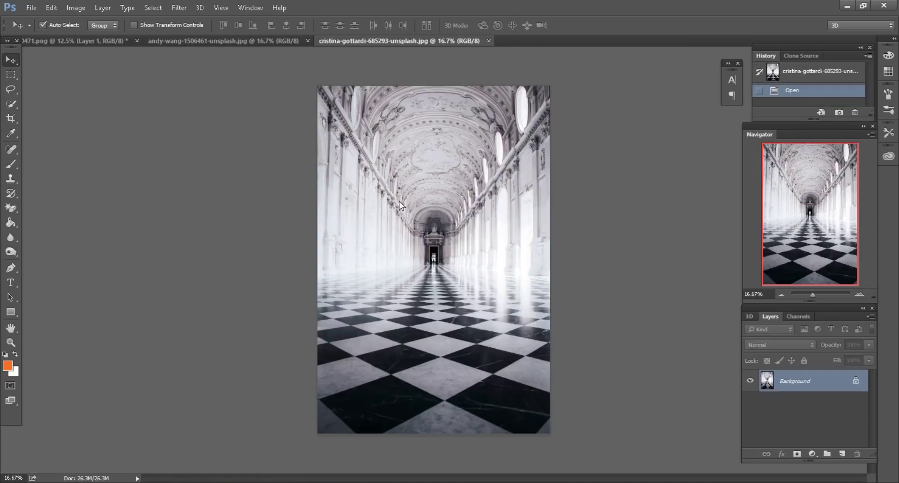
drag(111, 37, 488, 338)
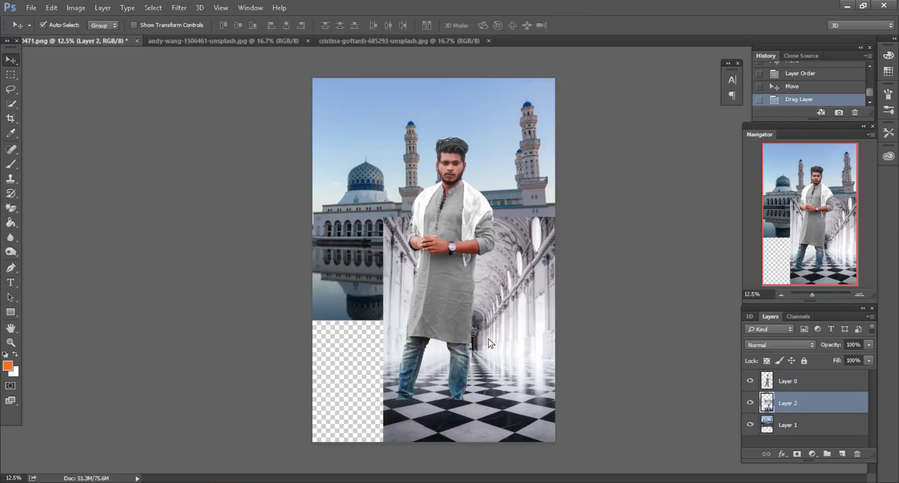
drag(522, 391, 452, 353)
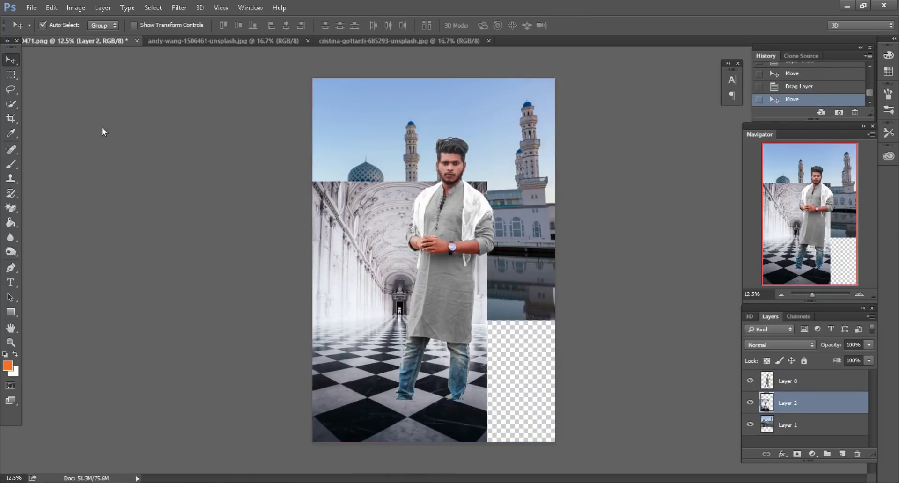
Stretch the hall layer horizontally to about 139% so it spans the full canvas width.
click(51, 8)
click(77, 218)
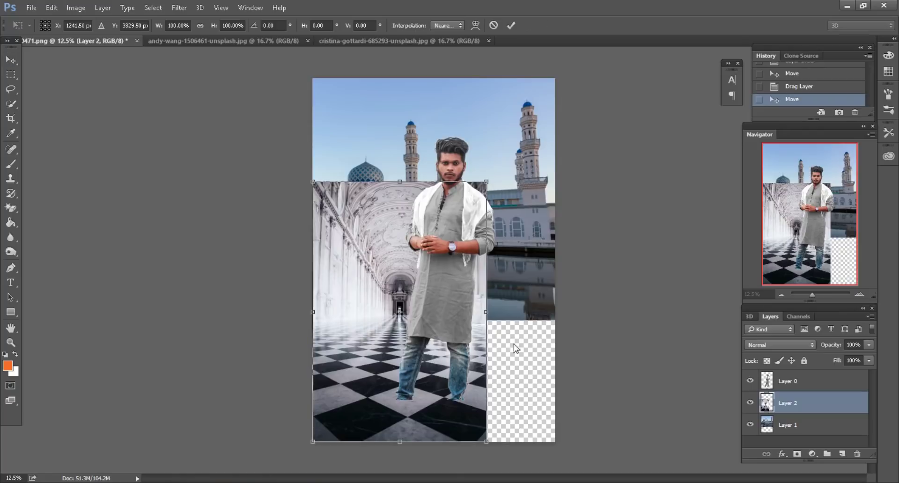
drag(487, 317, 554, 311)
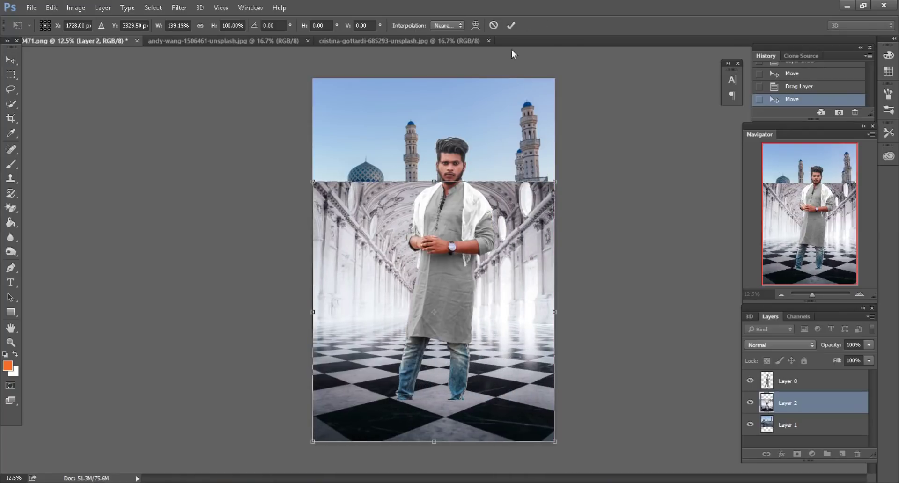
click(511, 25)
Cut the hall above the near checkered floor onto a new layer with a rectangular selection and hide that layer.
key(ctrl+plus)
scroll(503, 299, down, 3)
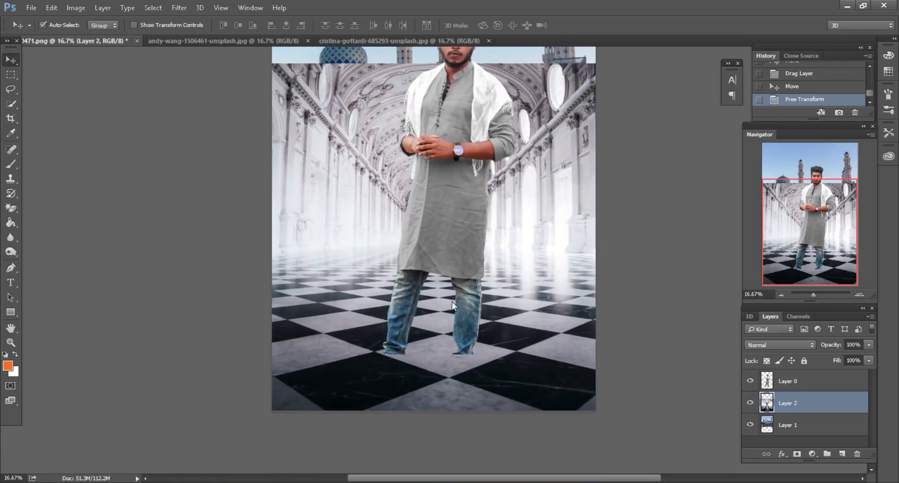
drag(489, 283, 453, 303)
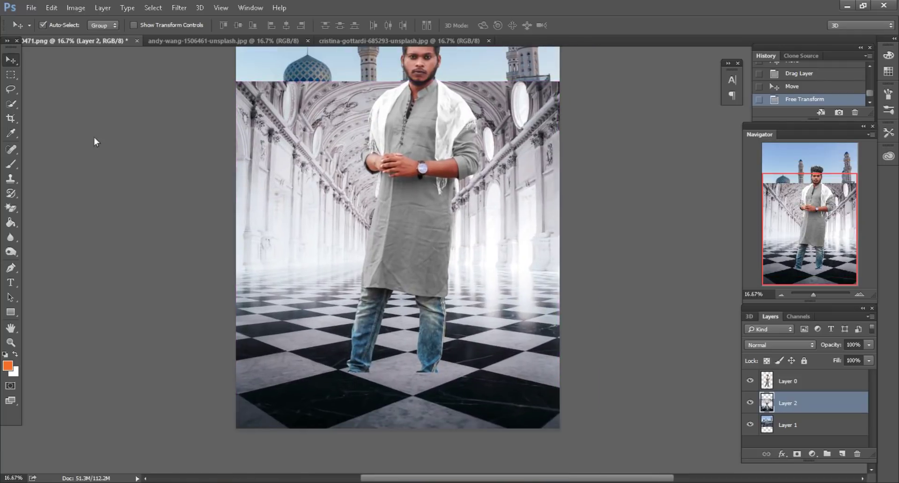
click(11, 75)
drag(228, 74, 584, 327)
right_click(492, 233)
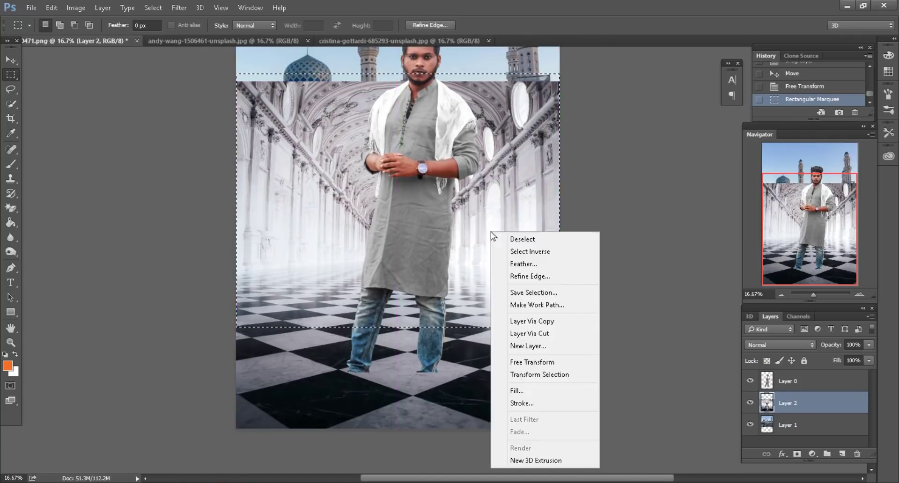
click(528, 334)
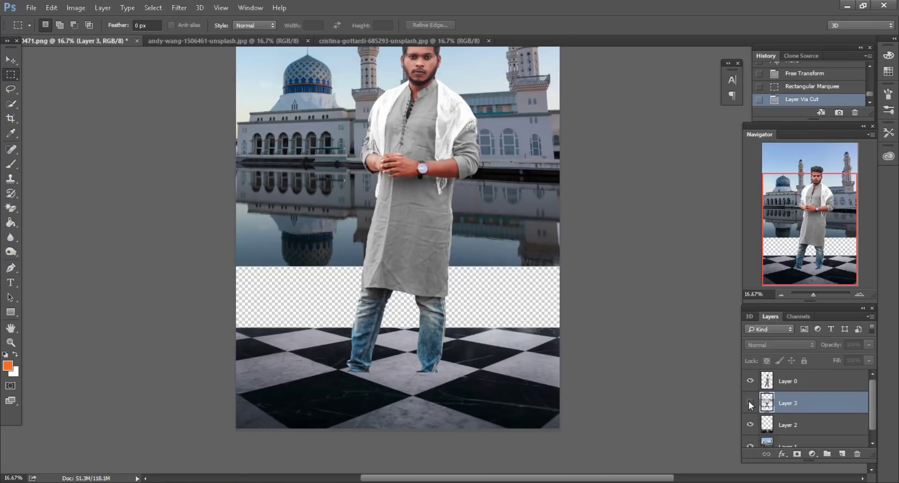
click(11, 60)
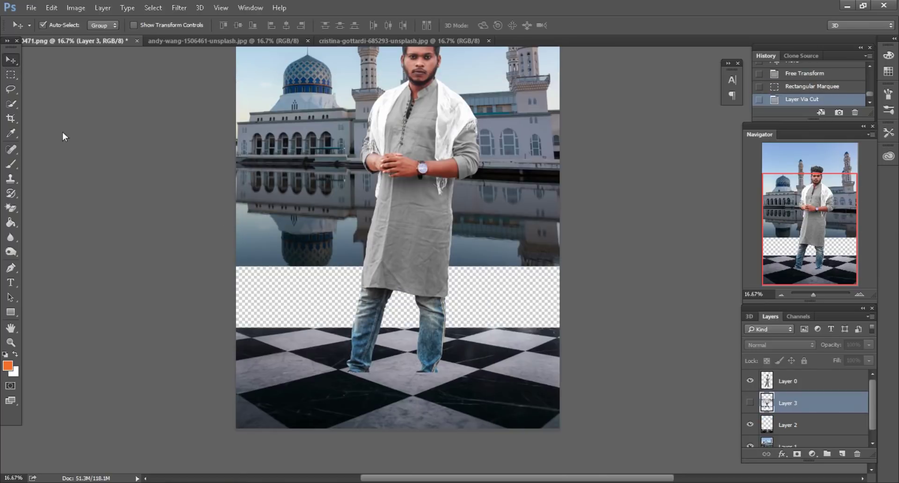
Stretch the mosque layer downward to about 125.6% height so its water reaches behind the checkered floor.
click(802, 428)
scroll(803, 428, down, 1)
click(772, 437)
click(750, 437)
click(749, 437)
key(ctrl+minus)
click(51, 8)
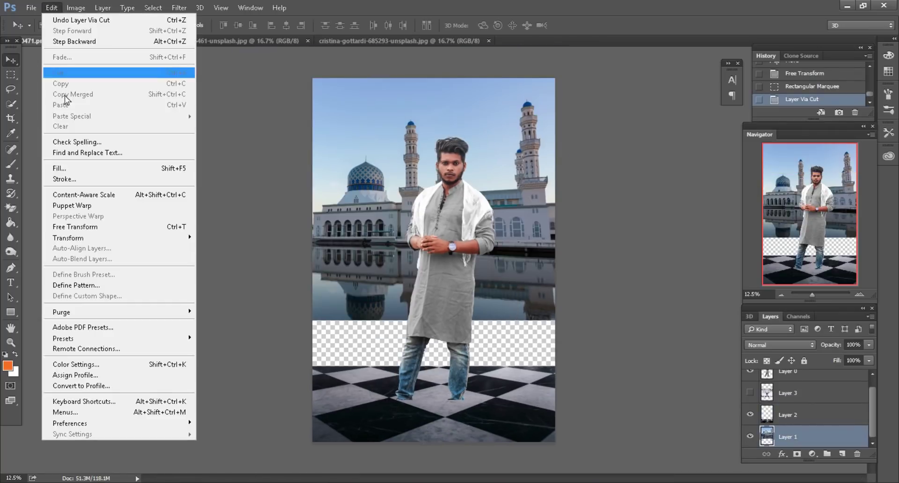
click(75, 226)
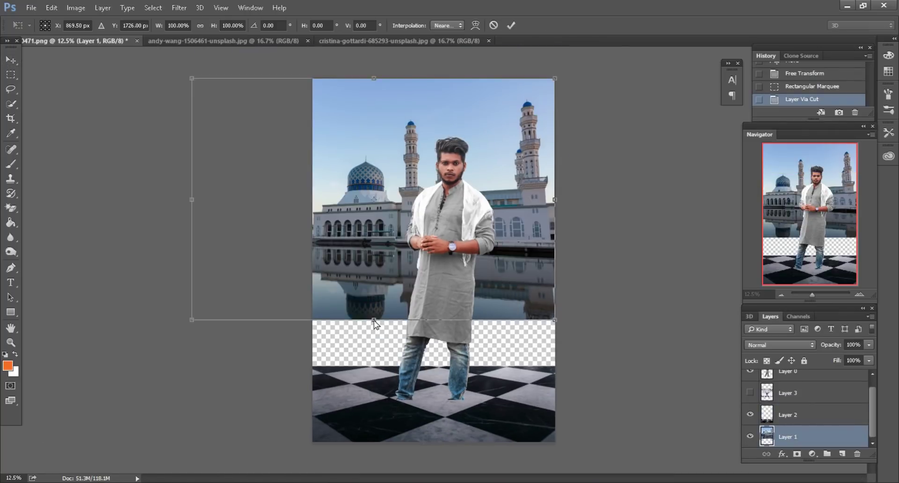
drag(374, 320, 376, 380)
key(ctrl+plus)
scroll(502, 301, down, 4)
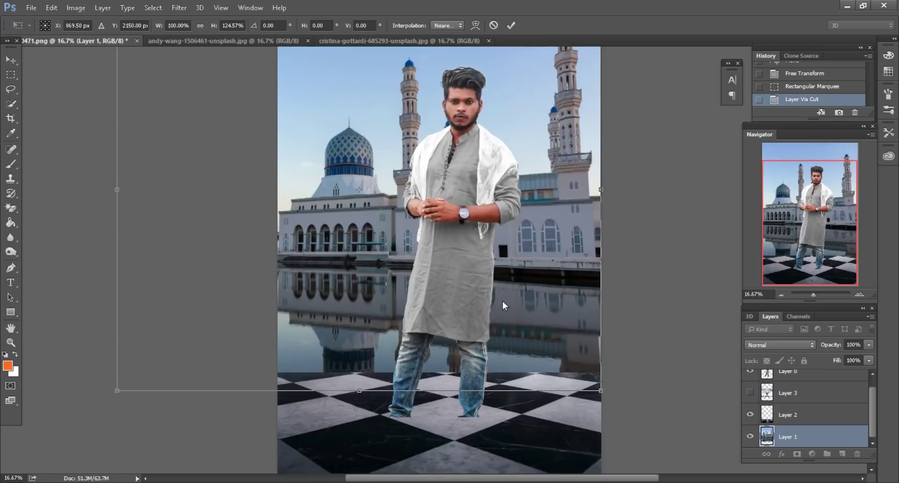
scroll(502, 302, right, 2)
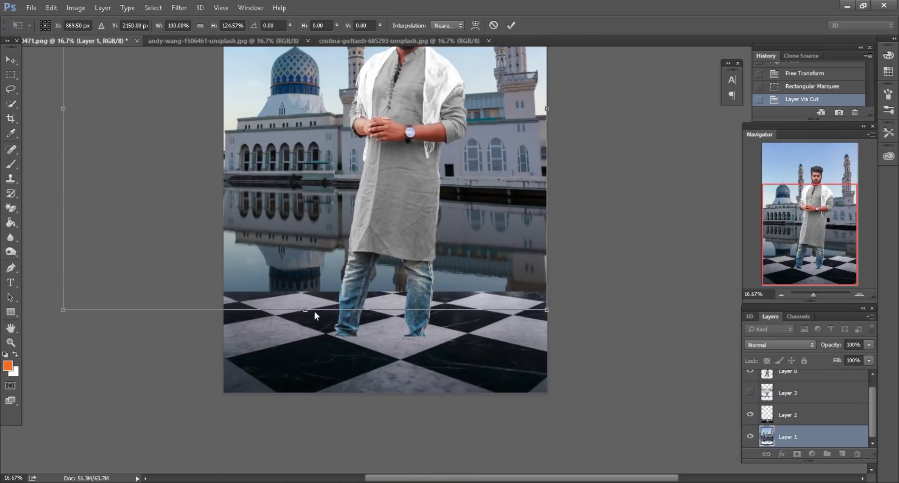
drag(308, 309, 306, 313)
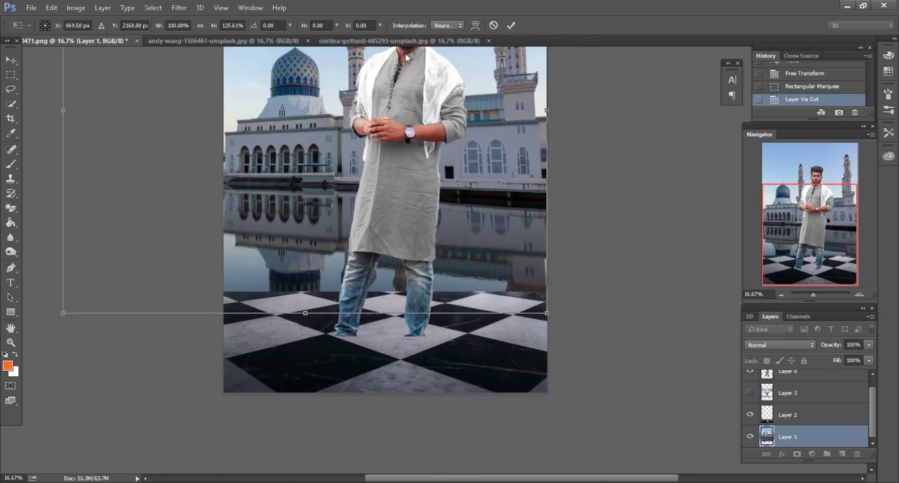
click(510, 25)
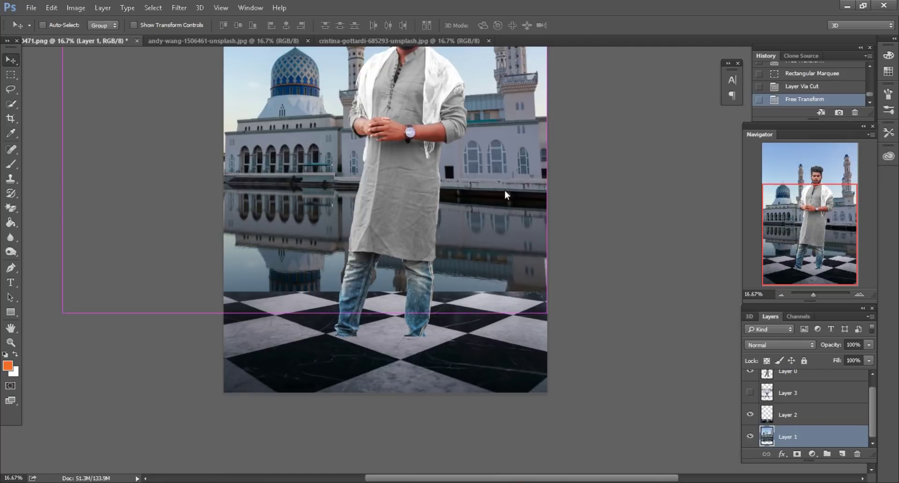
Close the cristina-gottardi and andy-wang source images, keeping the portrait composite open.
scroll(505, 192, down, 1)
scroll(618, 265, up, 1)
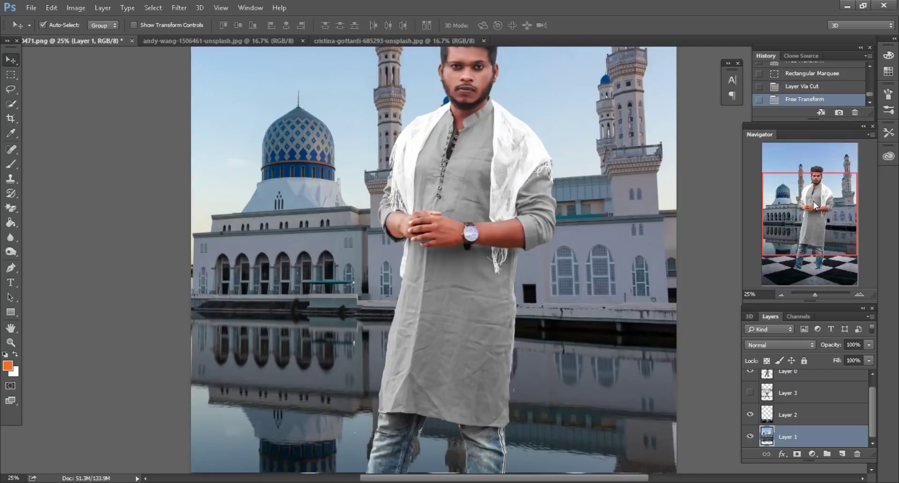
scroll(570, 304, down, 5)
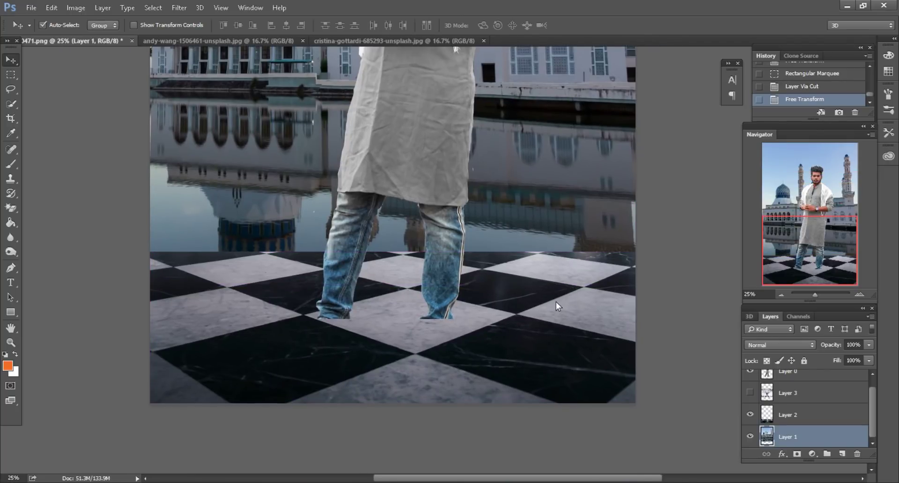
click(403, 41)
click(483, 40)
click(276, 41)
click(303, 40)
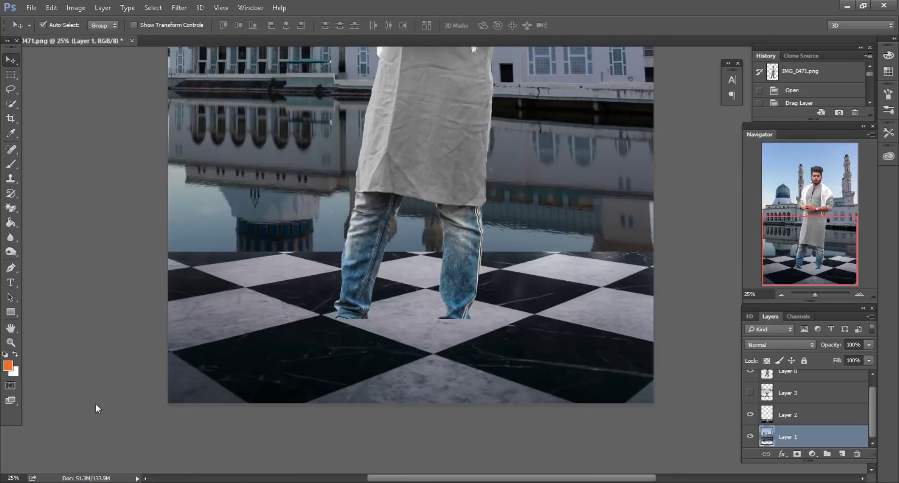
Open the cloud photo chris-leipelt-138817-unsplash.jpg and bring it into the portrait composite as a layer.
key(alt+Tab)
click(409, 260)
drag(320, 90, 509, 38)
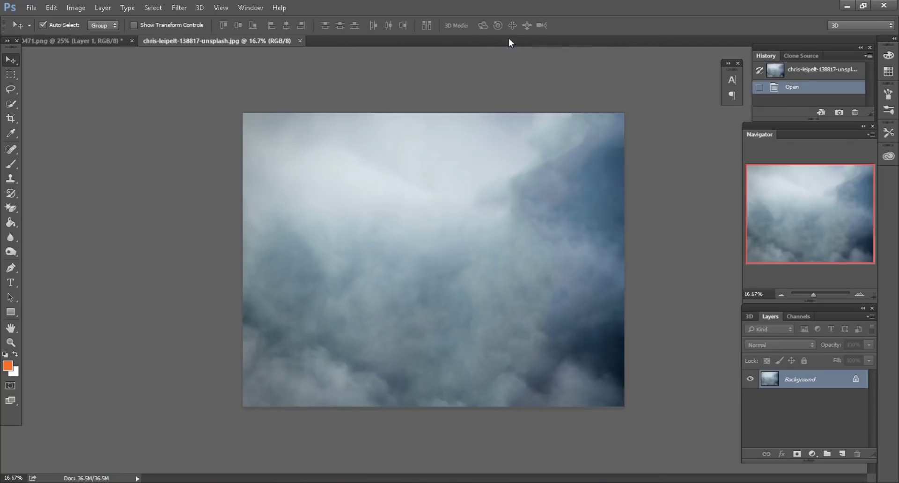
drag(480, 127, 527, 294)
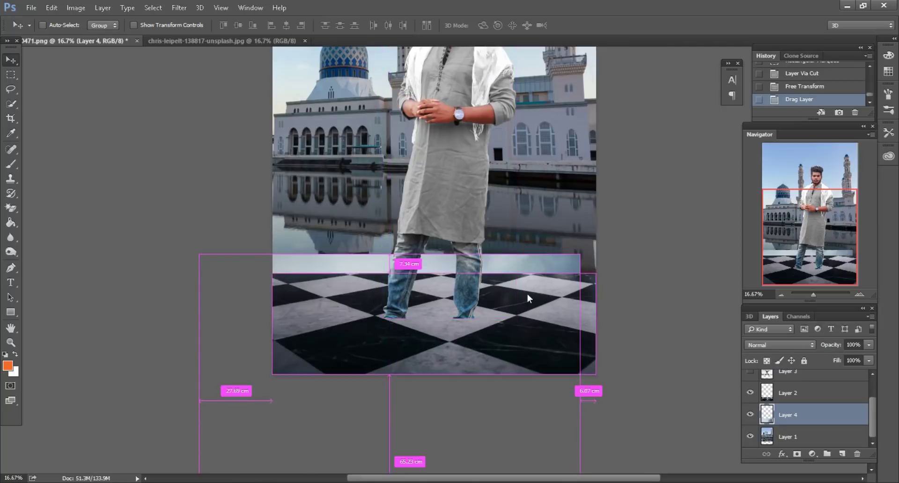
Place the cloud layer at the top of the layer stack and move it up over the canvas's lower part.
drag(796, 414, 789, 385)
scroll(489, 356, up, 1)
drag(527, 357, 552, 198)
Add a layer mask to the cloud layer and set a soft brush to 65% opacity.
click(797, 454)
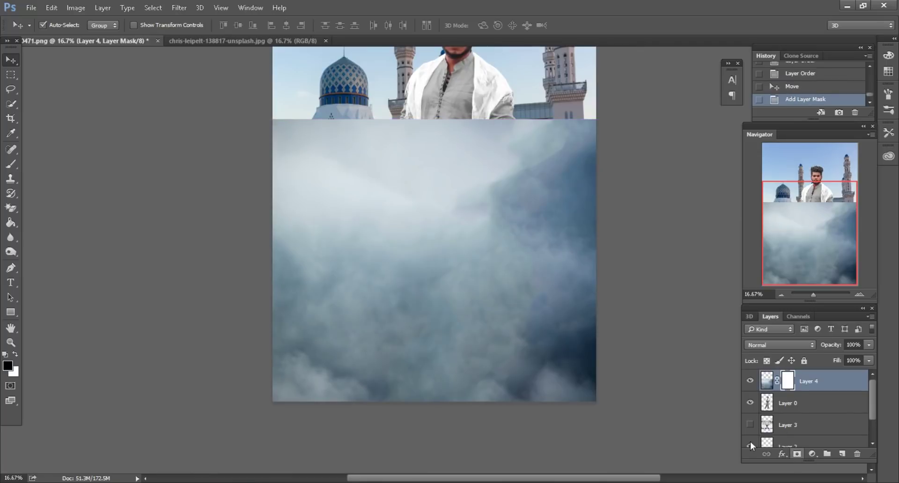
click(11, 163)
right_click(365, 193)
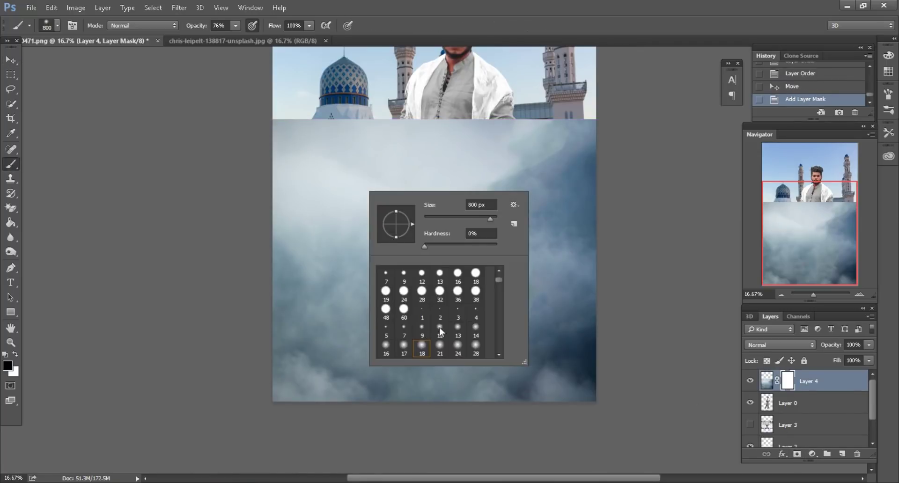
key(Escape)
drag(187, 24, 181, 23)
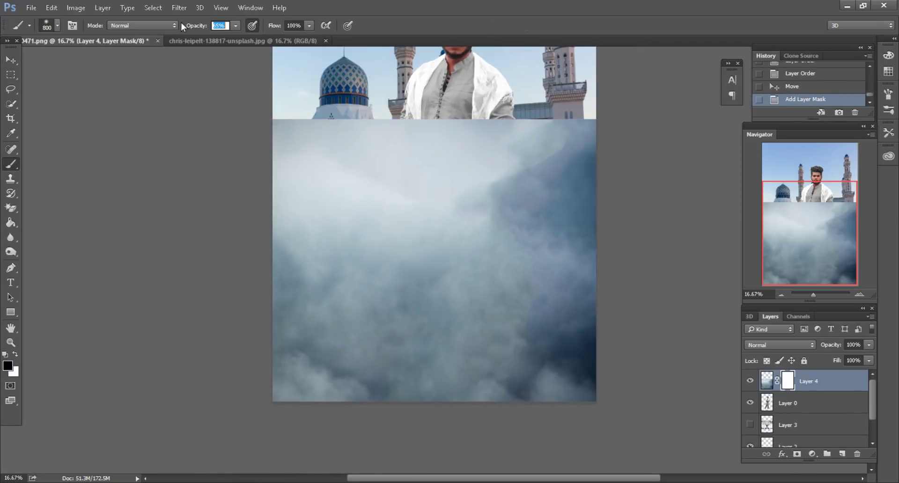
Mask the clouds off the man and the mosque with a soft 2800 px black brush, leaving mist around the floor.
key(bracketright)
key(bracketright)
key(bracketright)
key(bracketright)
key(bracketright)
key(bracketright)
key(bracketright)
key(bracketright)
key(bracketleft)
key(bracketleft)
key(bracketleft)
key(bracketleft)
key(bracketleft)
key(bracketleft)
key(bracketleft)
key(bracketleft)
key(bracketleft)
key(bracketleft)
key(bracketleft)
key(bracketleft)
key(bracketleft)
key(bracketleft)
key(bracketleft)
key(bracketleft)
key(ctrl+minus)
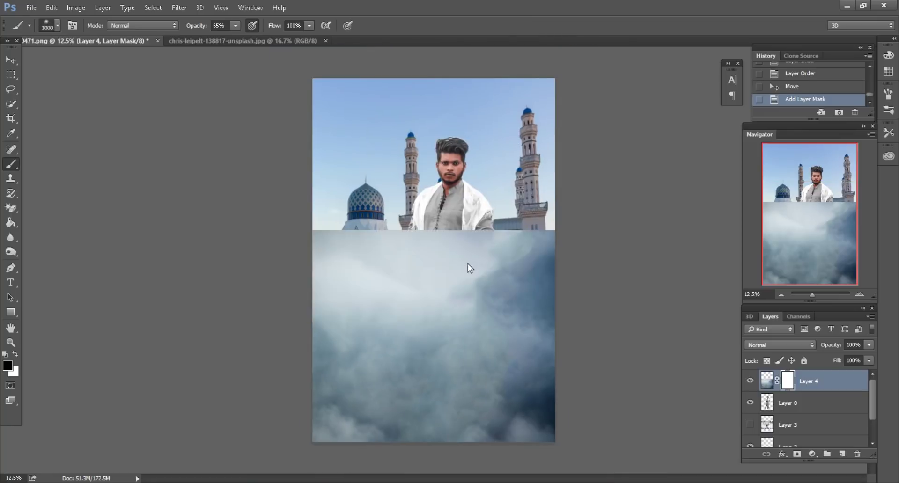
click(443, 305)
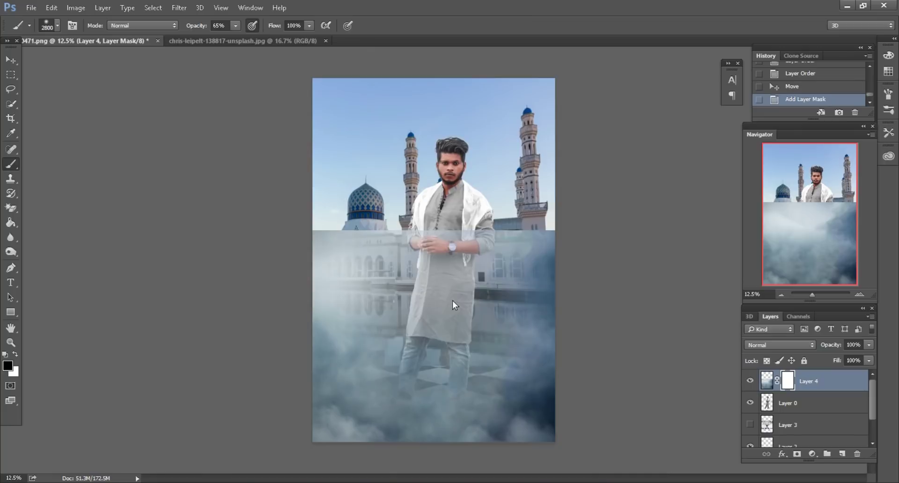
mouse_move(453, 300)
mouse_down()
mouse_move(398, 299)
mouse_move(347, 271)
mouse_up()
click(347, 271)
Shift the masked cloud layer slightly lower over the checkered floor.
key(ctrl+plus)
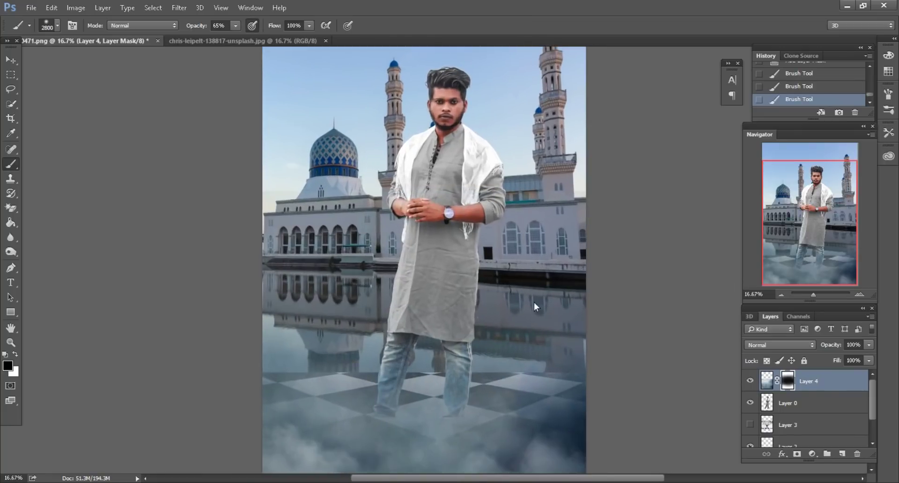
scroll(533, 302, up, 1)
scroll(463, 368, down, 1)
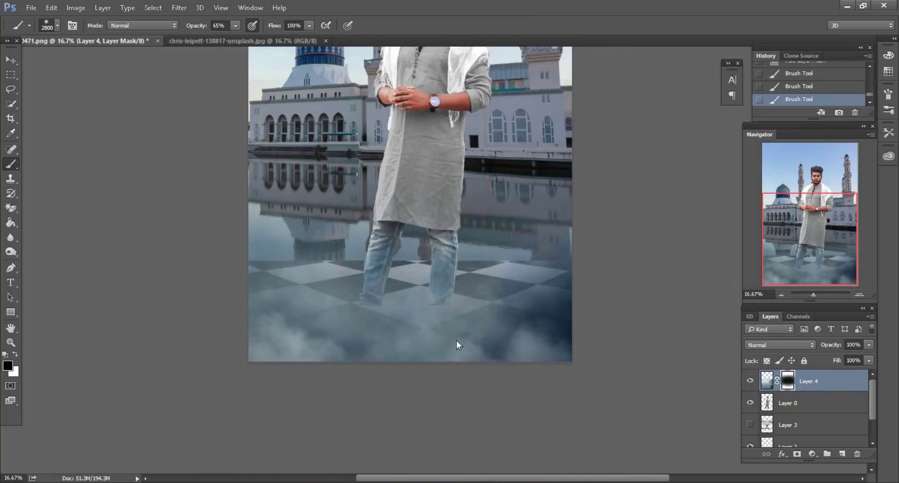
drag(453, 363, 453, 363)
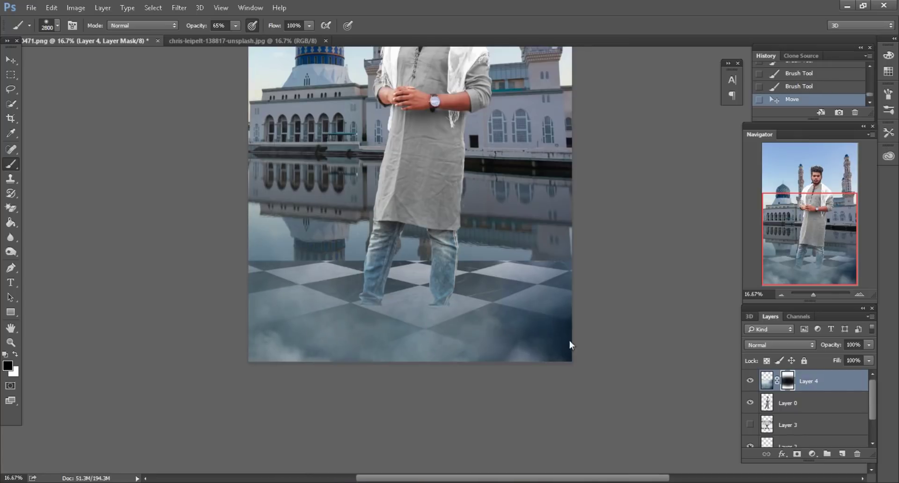
Paint white on the cloud layer's mask with a 1600 px brush to restore mist over the man's feet.
scroll(570, 341, up, 1)
click(16, 355)
key(bracketleft)
key(bracketleft)
key(bracketleft)
key(bracketleft)
key(bracketleft)
key(bracketleft)
key(bracketleft)
key(bracketleft)
key(bracketleft)
key(bracketleft)
key(bracketleft)
key(bracketleft)
mouse_move(202, 356)
mouse_down()
mouse_move(327, 371)
mouse_move(457, 317)
mouse_up()
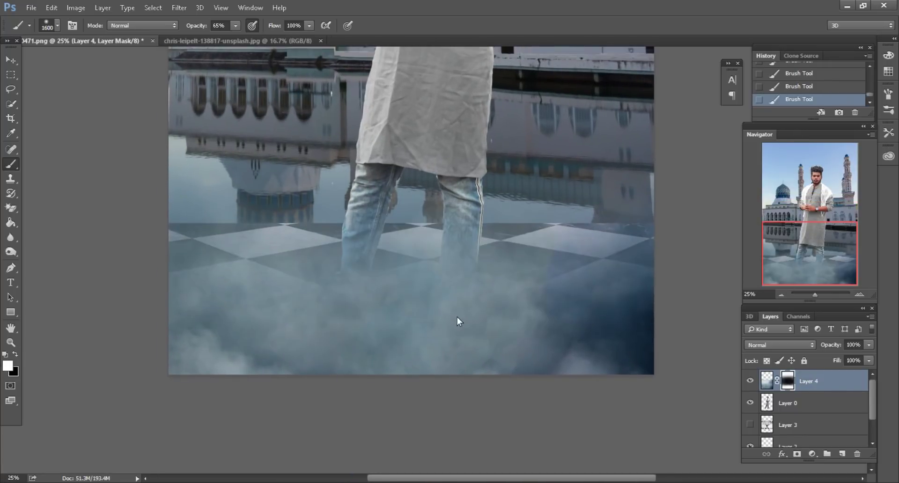
Reveal more of the man's lower legs by painting black on the cloud layer's mask with a 1200 px brush.
scroll(315, 336, down, 2)
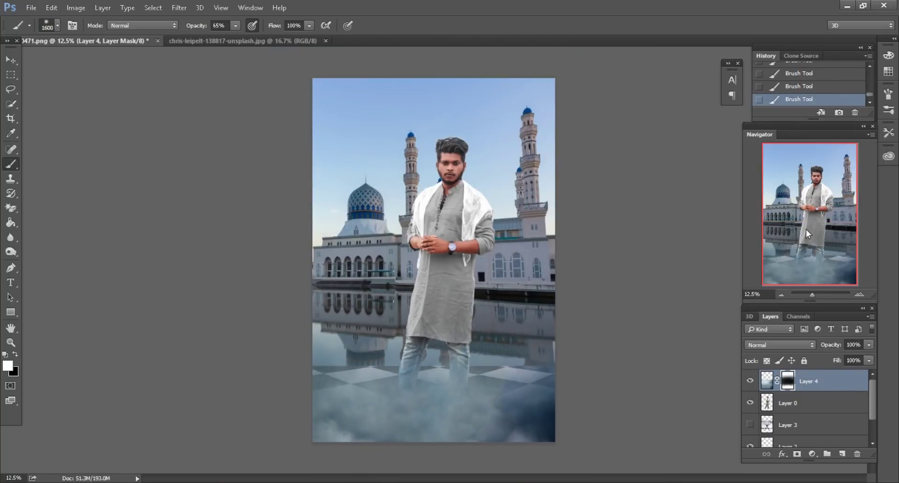
key(ctrl+plus)
click(775, 271)
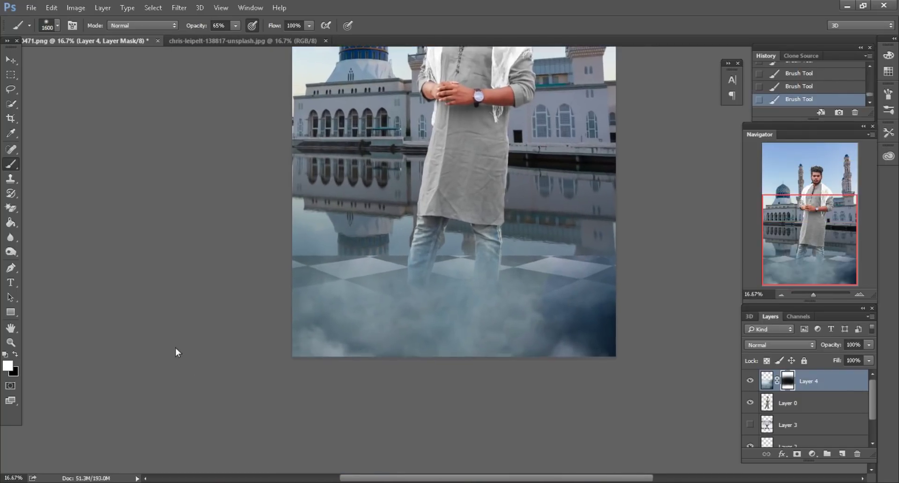
key(ctrl+plus)
click(16, 355)
key(bracketleft)
key(ctrl+plus)
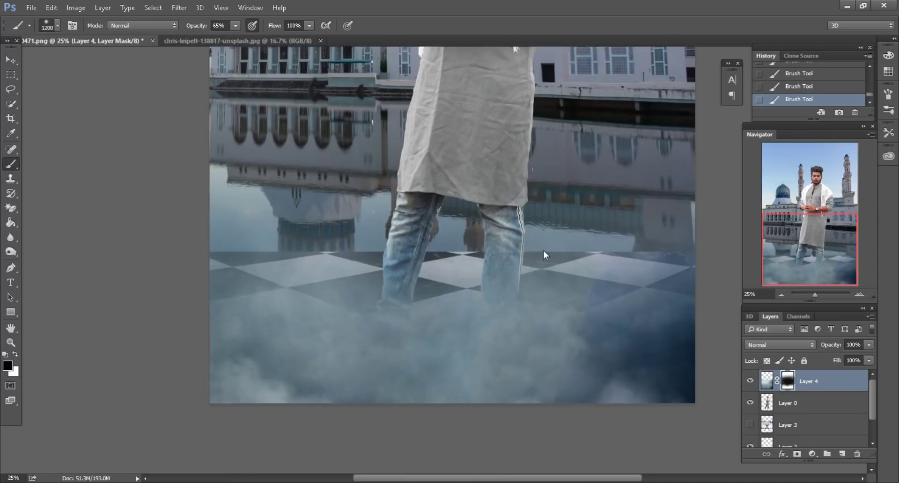
Switch the mask brush to white and reduce its size to 900 px.
click(15, 355)
key(bracketleft)
key(bracketleft)
key(bracketleft)
key(bracketleft)
key(bracketleft)
key(bracketleft)
key(bracketleft)
key(bracketleft)
key(bracketleft)
key(bracketright)
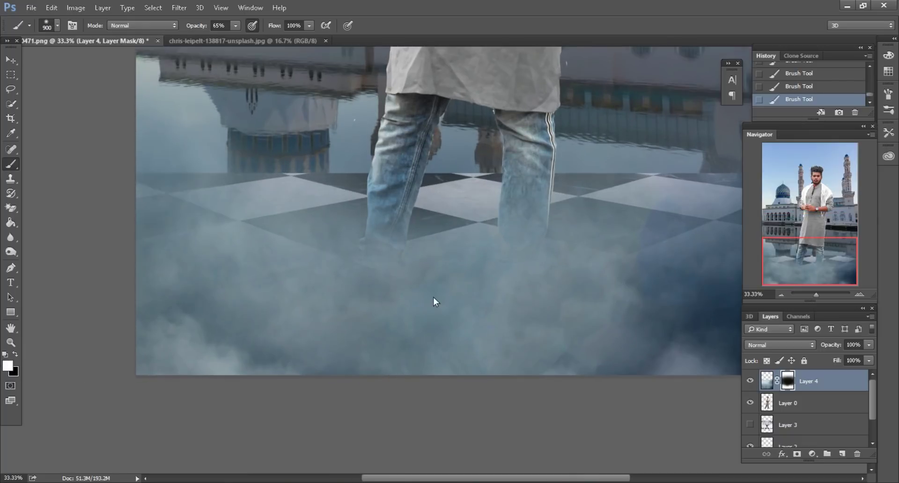
Shift the cloud layer to the right so the mist fills the dark right part of the floor.
scroll(435, 297, right, 3)
drag(452, 294, 572, 300)
key(ctrl+minus)
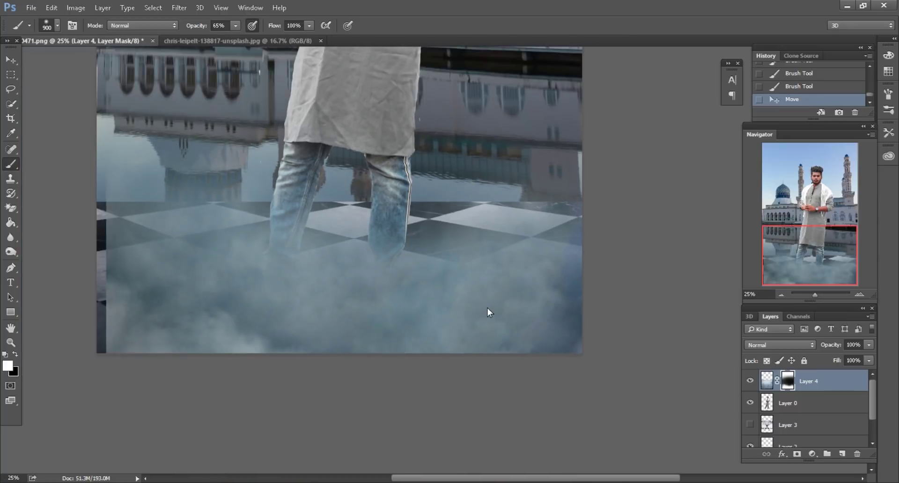
scroll(488, 306, left, 4)
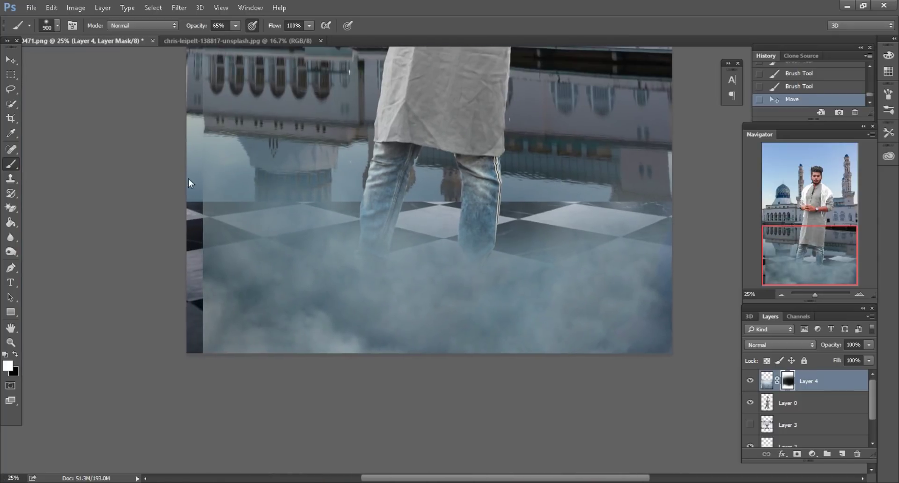
Free Transform the cloud layer, stretching its left side outward to cover the bare strip at the canvas edge.
click(53, 8)
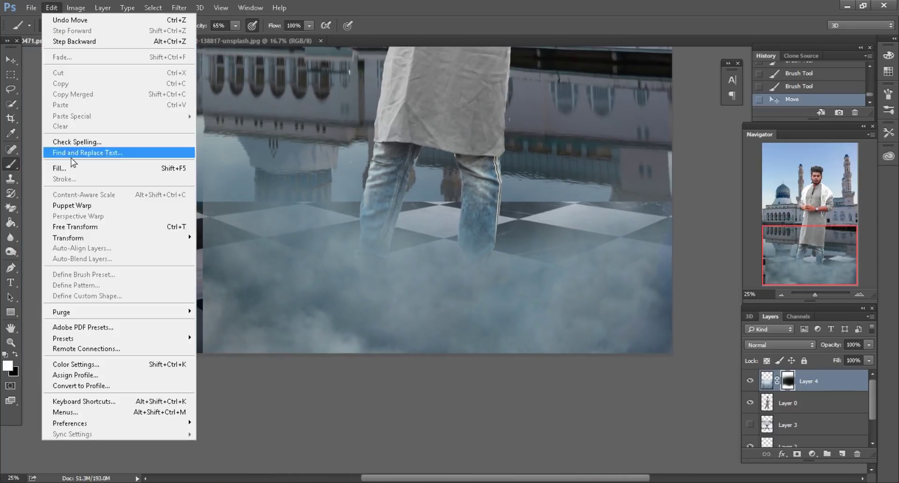
click(76, 228)
drag(202, 180, 180, 181)
click(511, 26)
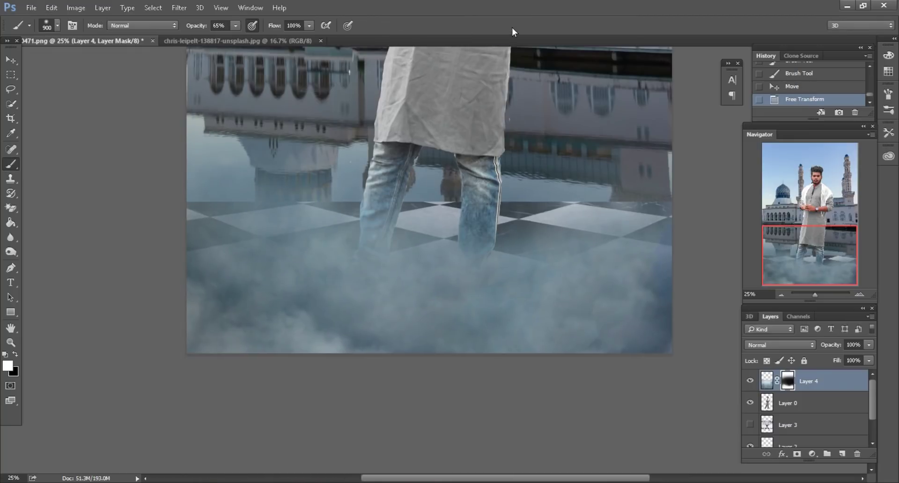
key(ctrl+minus)
key(ctrl+minus)
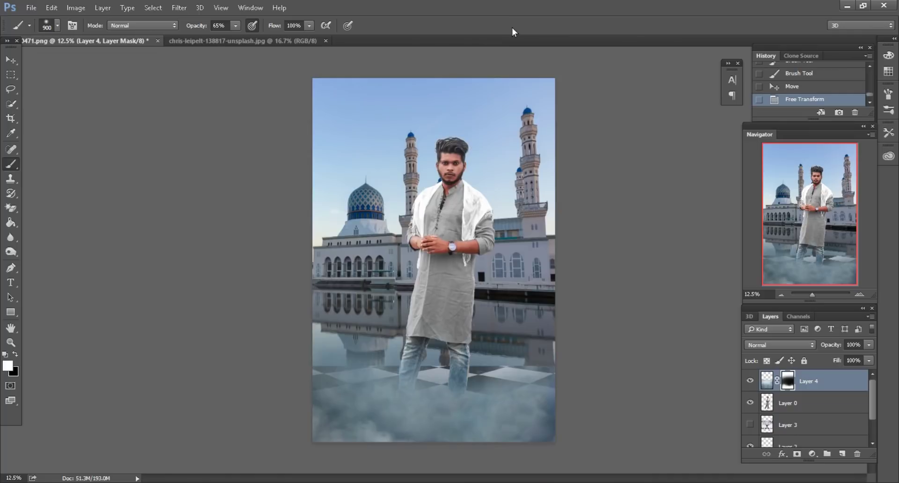
Shift the cloud layer's hue to -9 with Hue/Saturation, applied to the layer image rather than its mask.
key(ctrl+plus)
key(ctrl+plus)
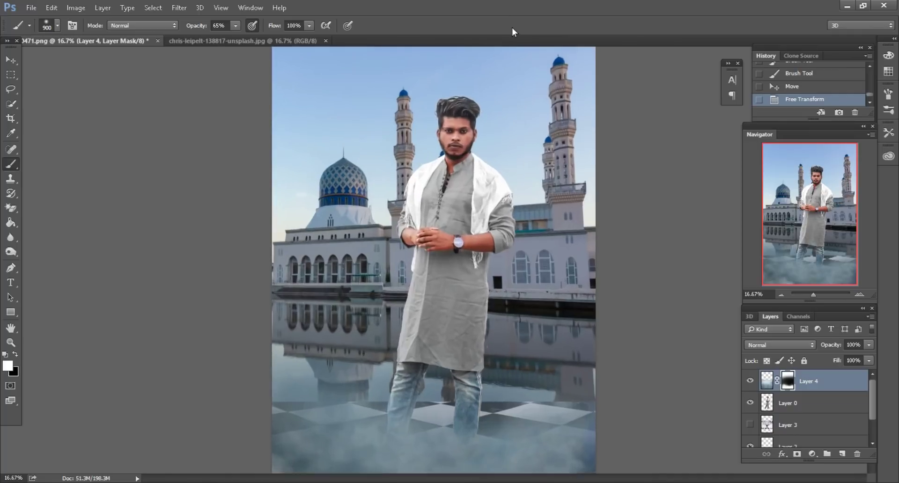
drag(799, 237, 803, 251)
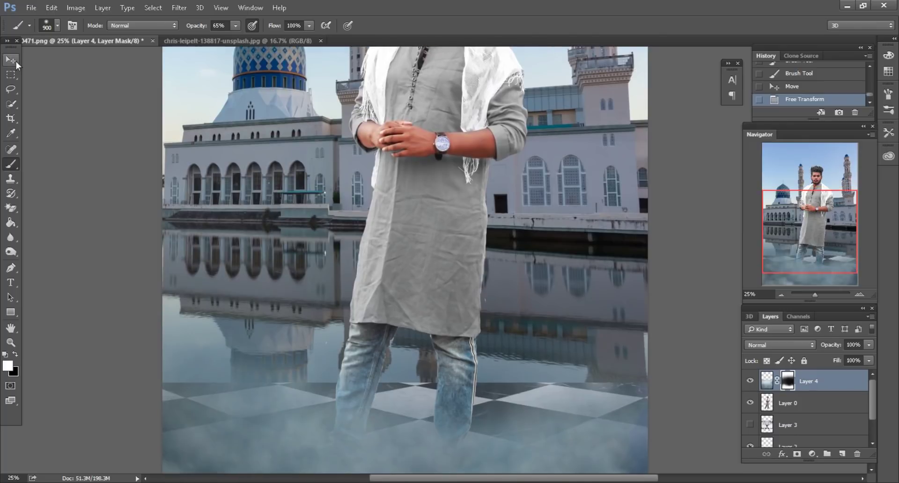
click(16, 61)
key(ctrl+plus)
drag(805, 238, 807, 256)
click(770, 383)
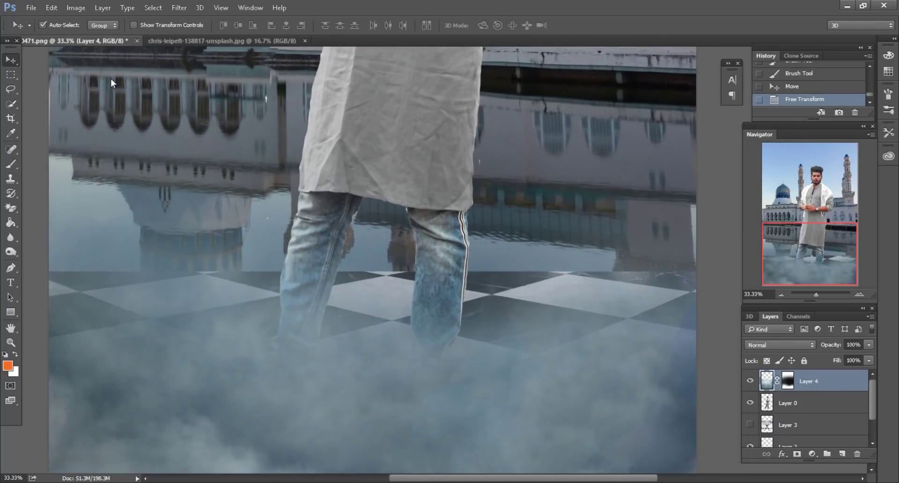
click(80, 10)
mouse_move(156, 39)
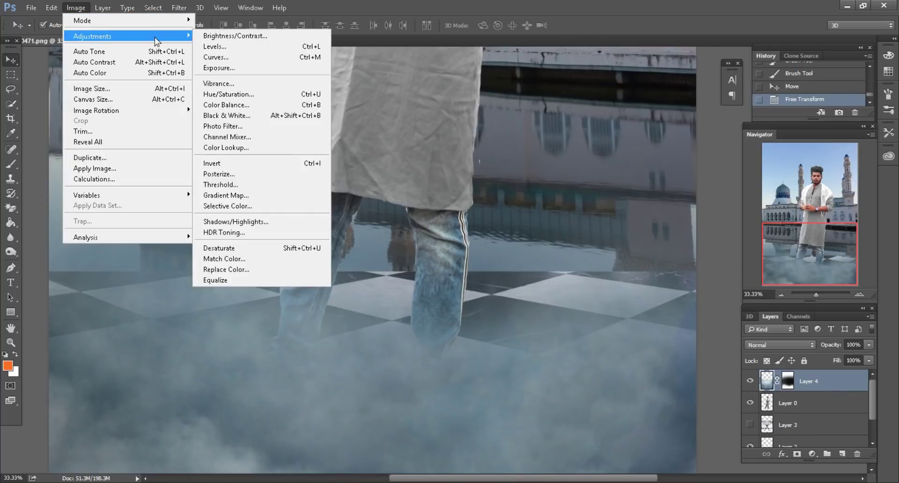
click(227, 97)
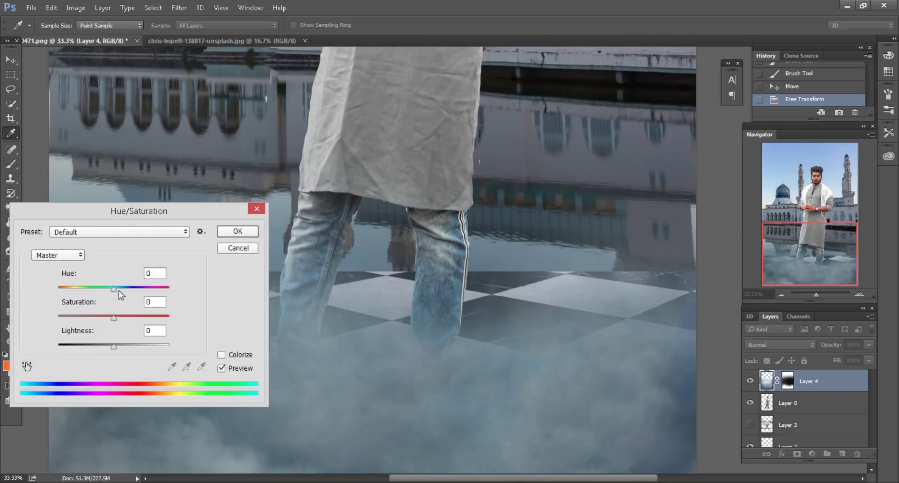
drag(115, 289, 108, 289)
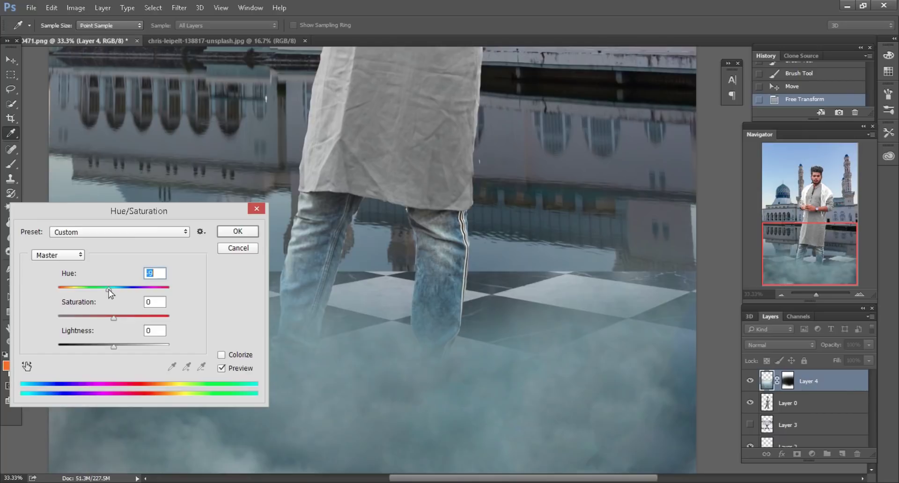
click(231, 232)
key(v)
Sample the jeans on the man's layer with Hue/Saturation and set the Cyans hue to -8.
scroll(519, 303, up, 2)
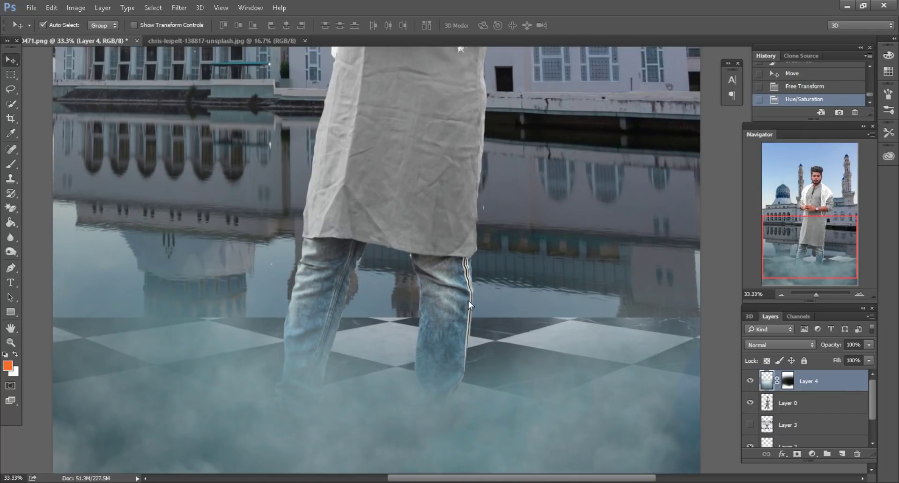
click(791, 403)
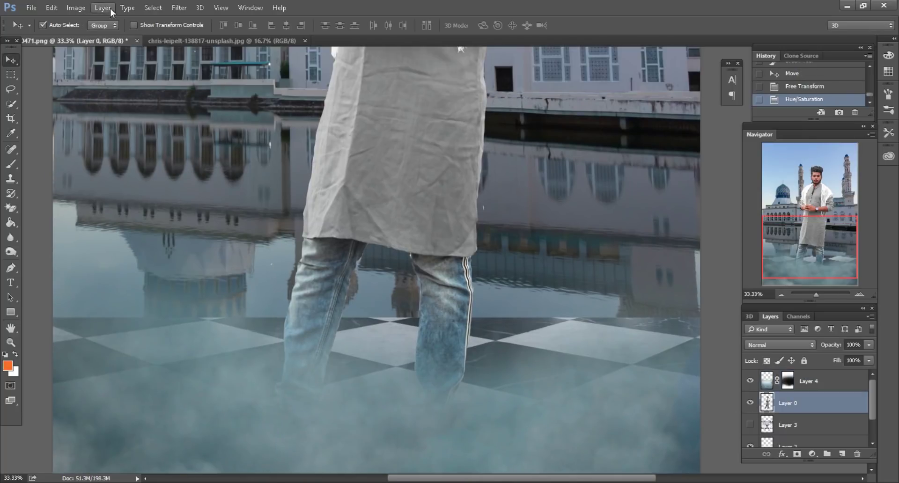
click(75, 7)
mouse_move(139, 37)
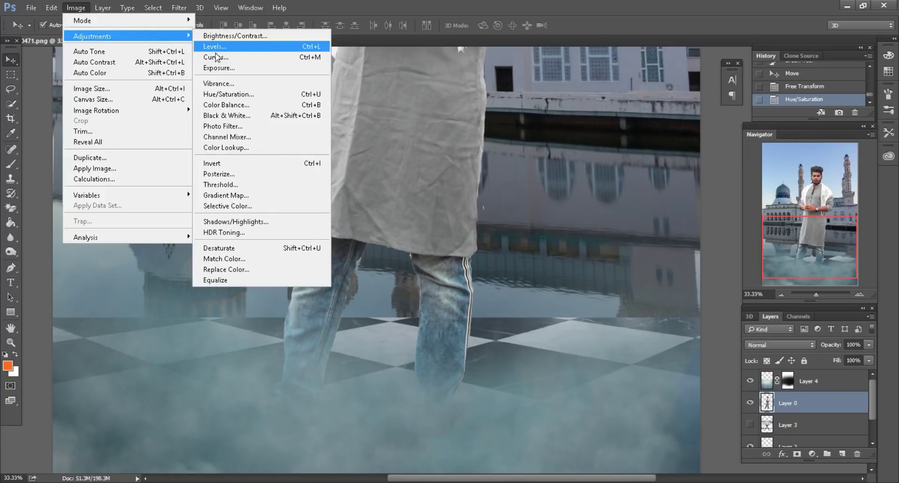
click(229, 94)
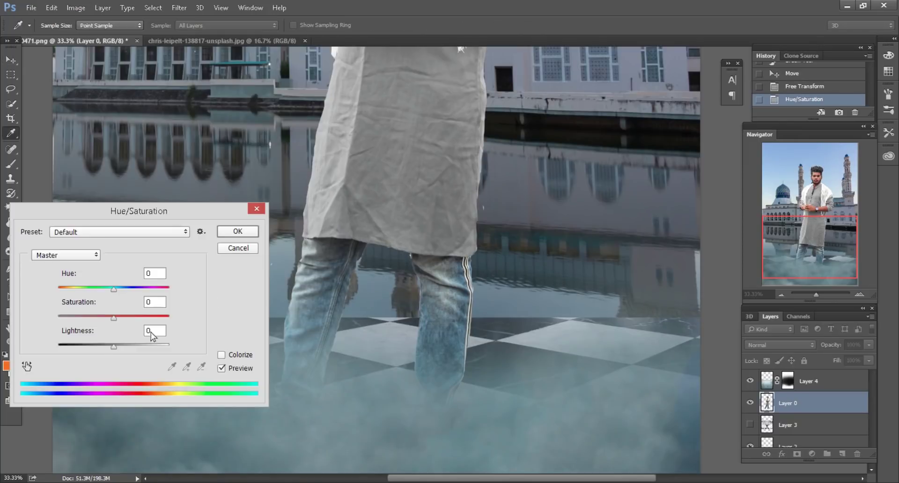
click(31, 365)
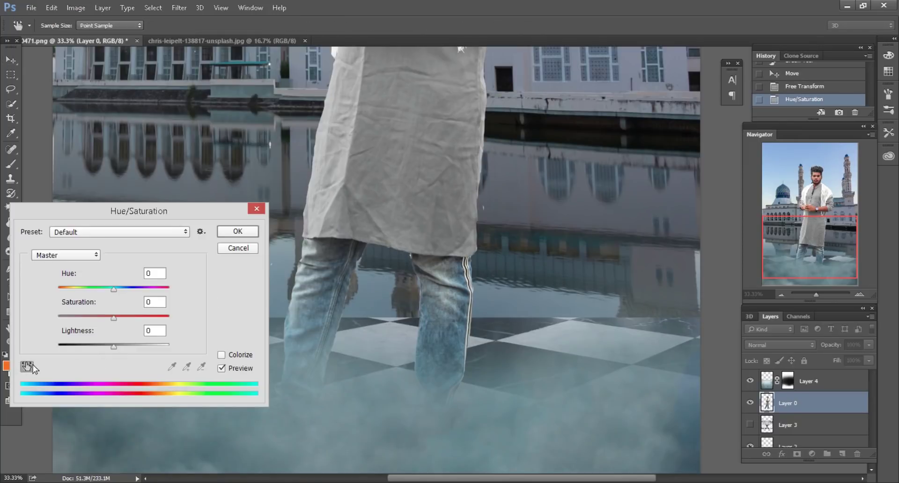
click(457, 332)
key(ctrl+minus)
drag(115, 289, 109, 290)
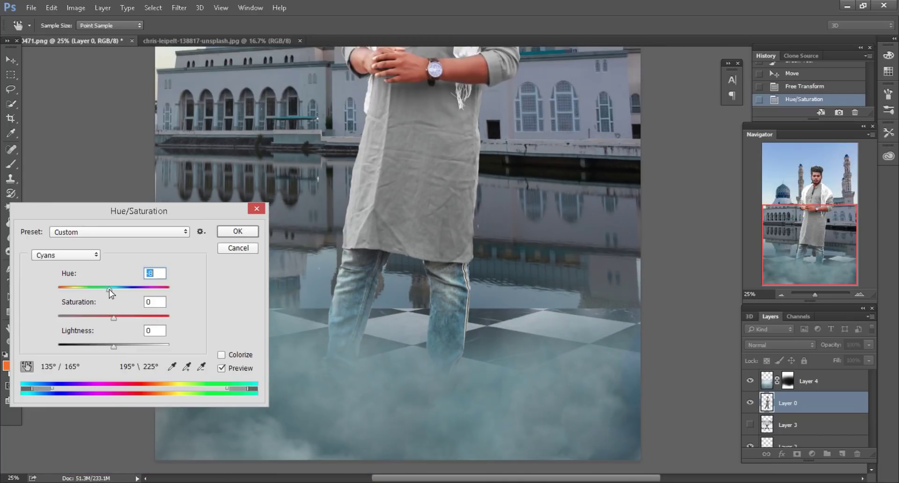
key(ctrl+minus)
key(ctrl+minus)
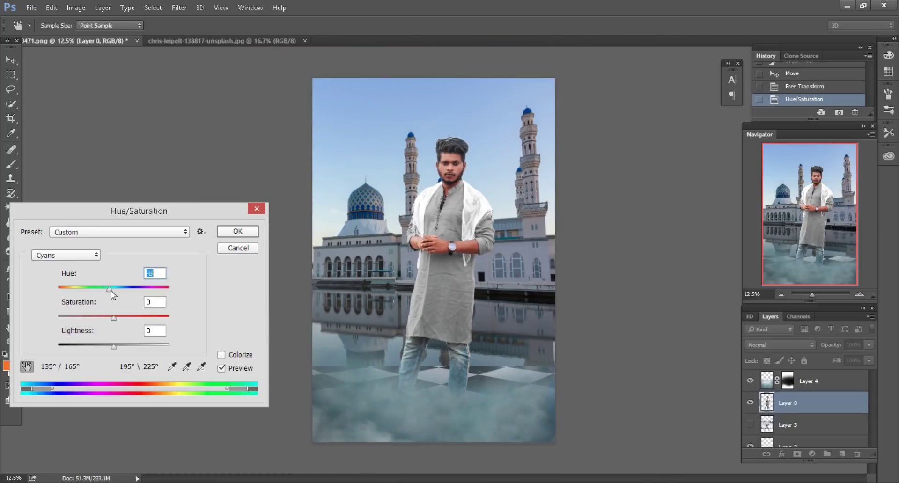
click(239, 236)
Sample the sky on the mosque background layer with Hue/Saturation and set the Blues hue to -21.
key(ctrl+plus)
key(ctrl+plus)
click(523, 203)
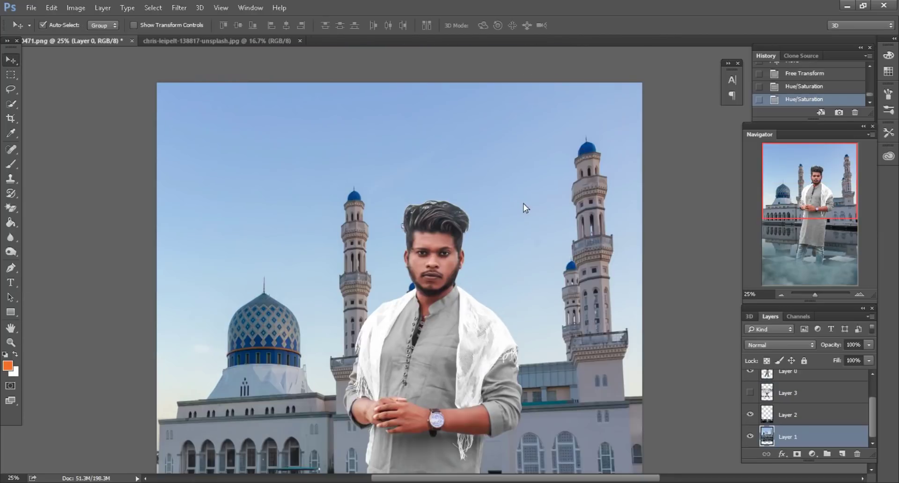
click(750, 437)
click(751, 437)
click(76, 8)
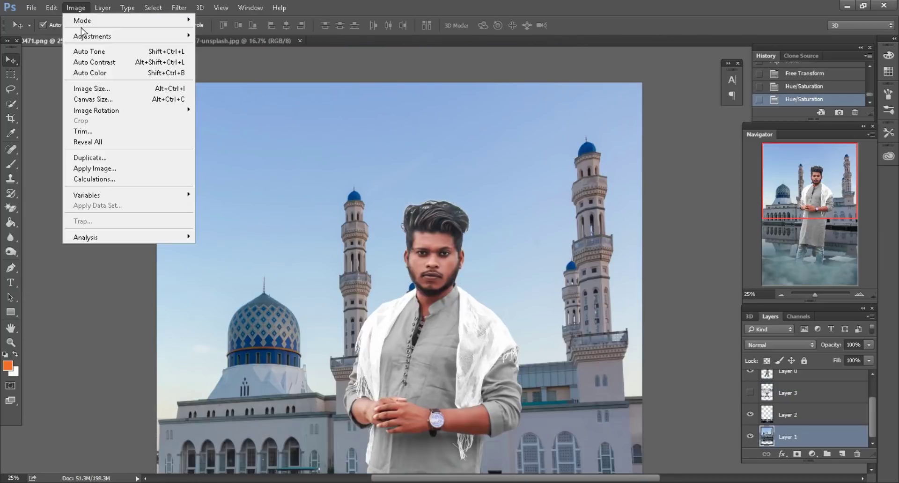
mouse_move(133, 36)
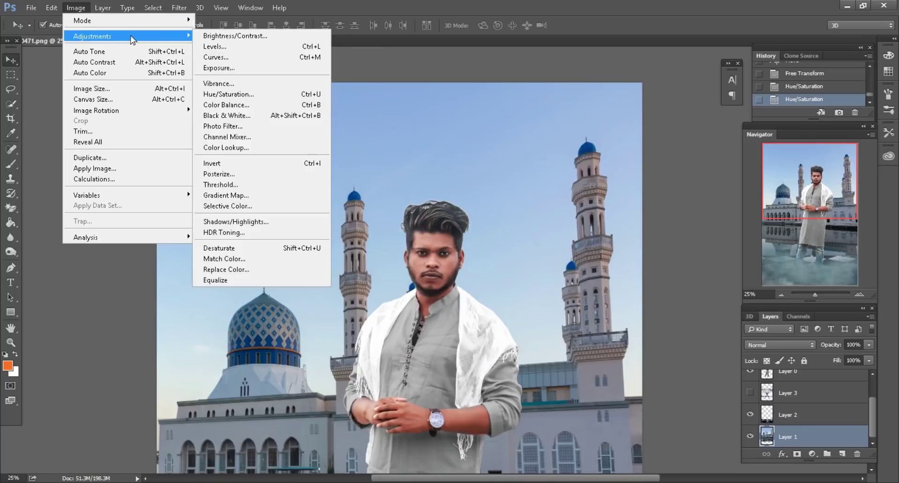
click(228, 95)
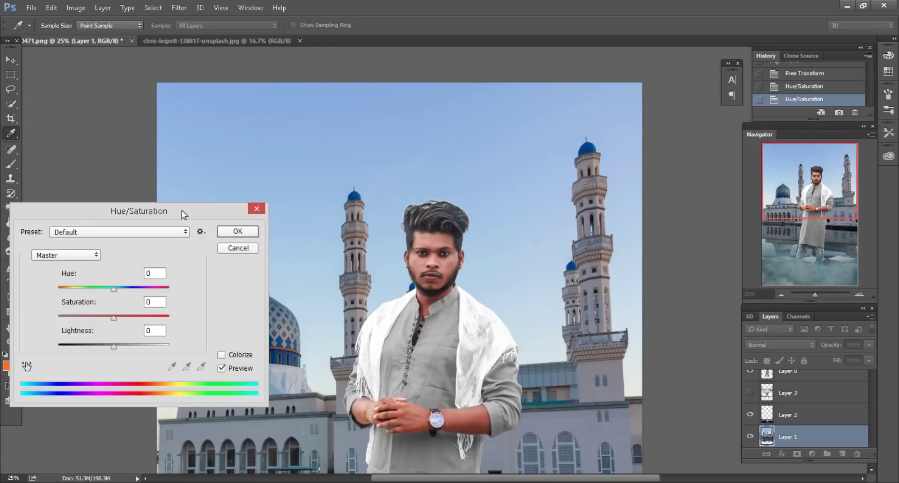
click(320, 127)
drag(113, 290, 104, 295)
key(ctrl+minus)
key(ctrl+minus)
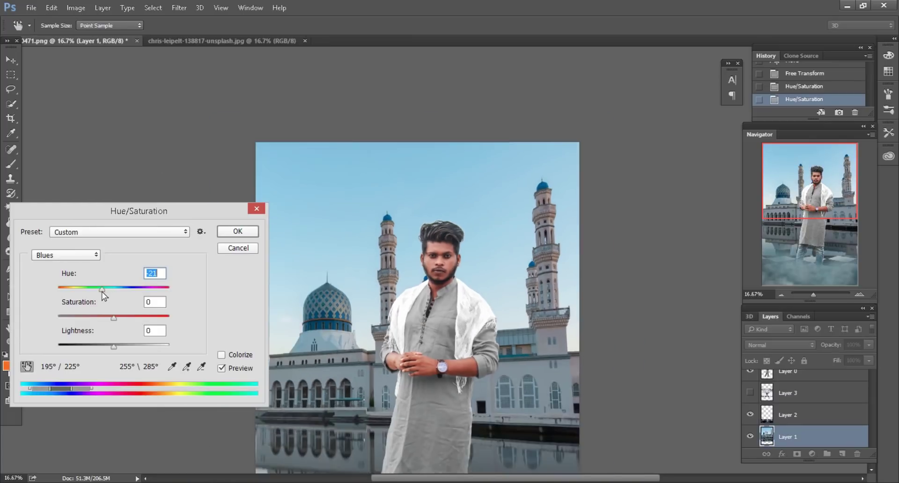
click(230, 235)
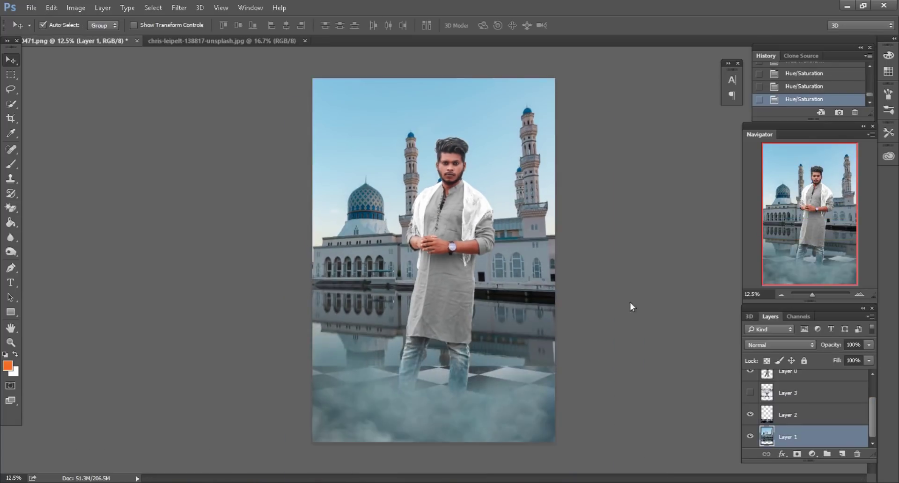
Add a new layer directly above the mosque background and set its blend mode to Screen.
key(ctrl+plus)
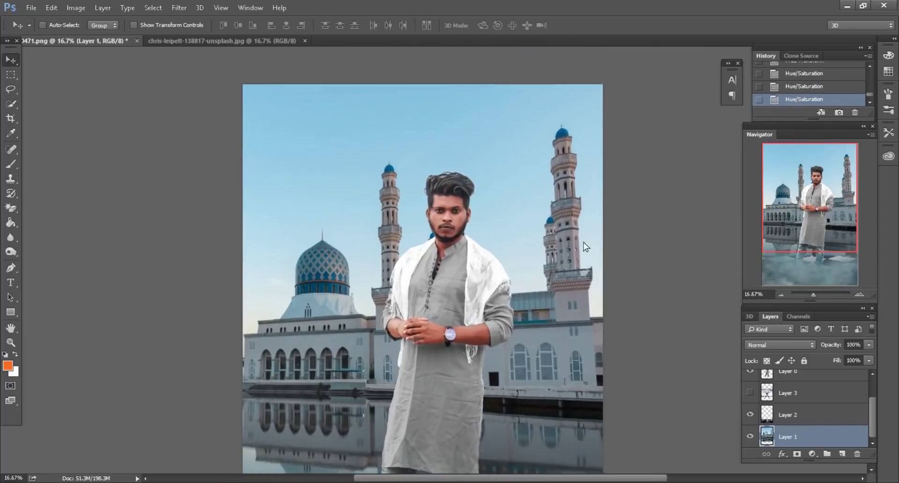
key(ctrl+plus)
key(ctrl+shift+alt+n)
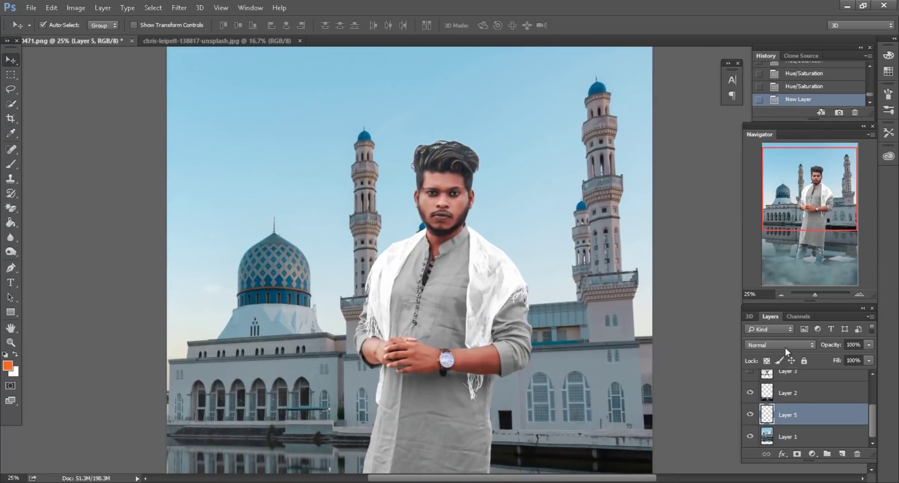
click(785, 347)
click(758, 197)
Paint a soft white glow behind the man with a brush of about 2800 px at 58% opacity.
click(10, 164)
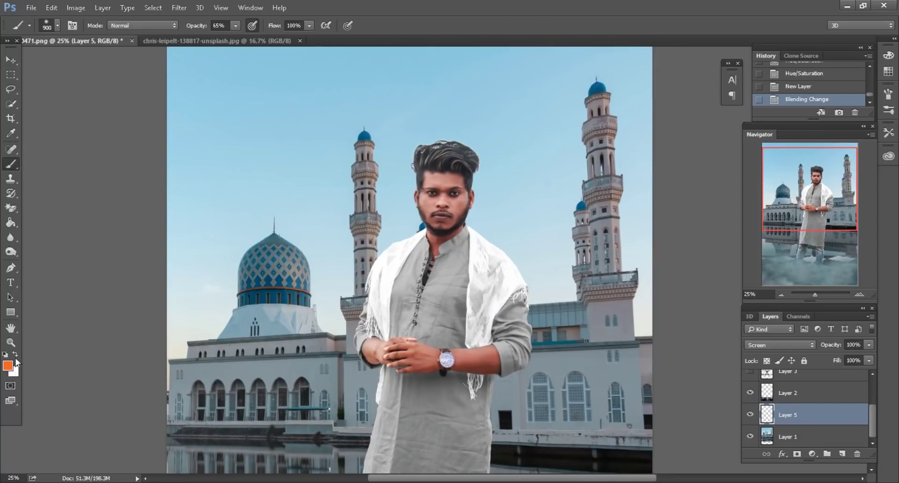
drag(193, 26, 187, 26)
key(])
click(443, 325)
key(bracketleft)
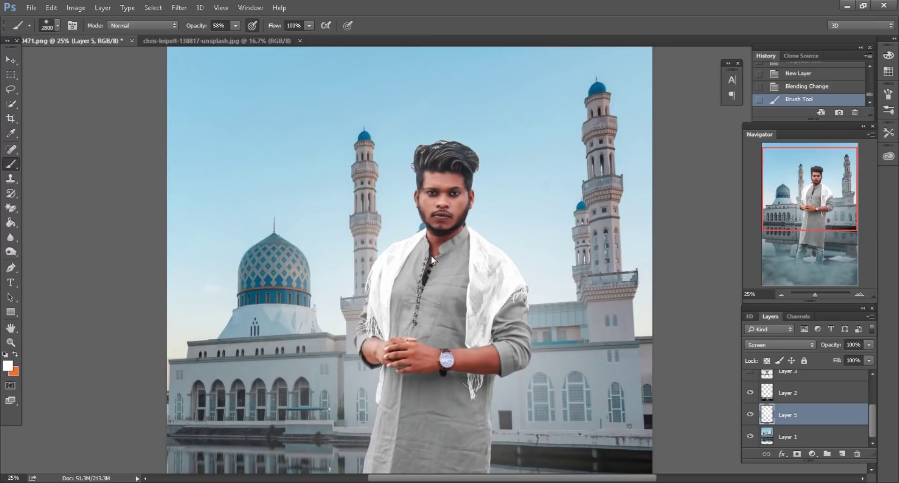
Try a smaller 1600 px white glow behind the man's head and revert that stroke.
key(bracketleft)
key(bracketleft)
key(bracketleft)
key(bracketleft)
key(bracketleft)
key(bracketleft)
key(bracketleft)
key(bracketleft)
key(bracketleft)
key(bracketleft)
key(bracketleft)
key(bracketleft)
click(448, 161)
key(ctrl+minus)
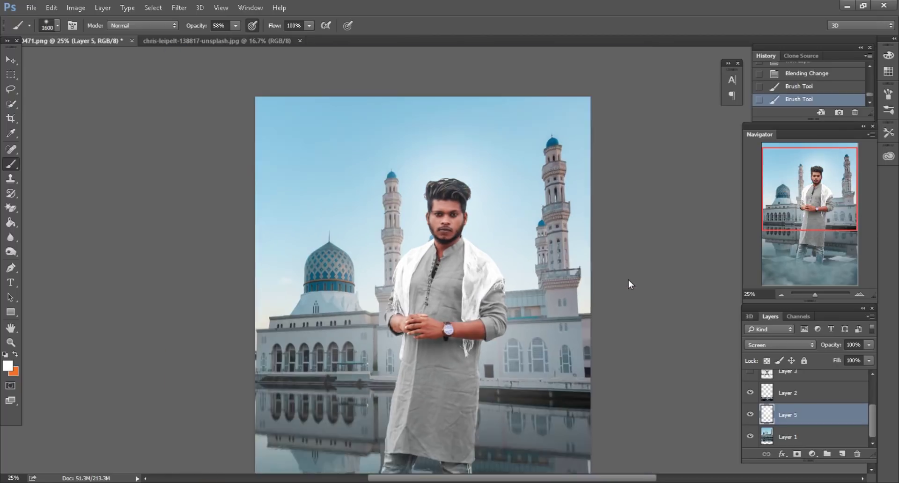
key(ctrl+plus)
click(796, 88)
Add a new Overlay layer directly above the man's layer and load his outline as a selection.
key(ctrl+plus)
mouse_move(802, 190)
mouse_down()
mouse_move(808, 259)
mouse_move(808, 247)
mouse_up()
scroll(806, 403, up, 3)
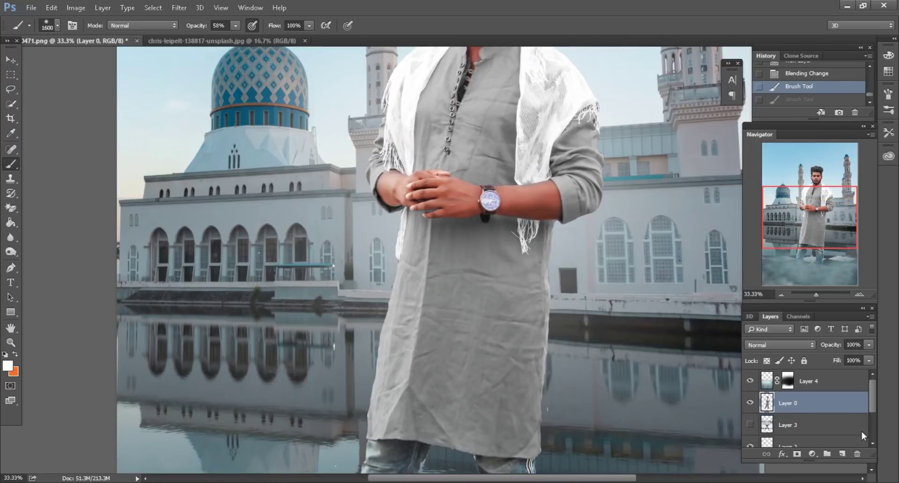
click(754, 403)
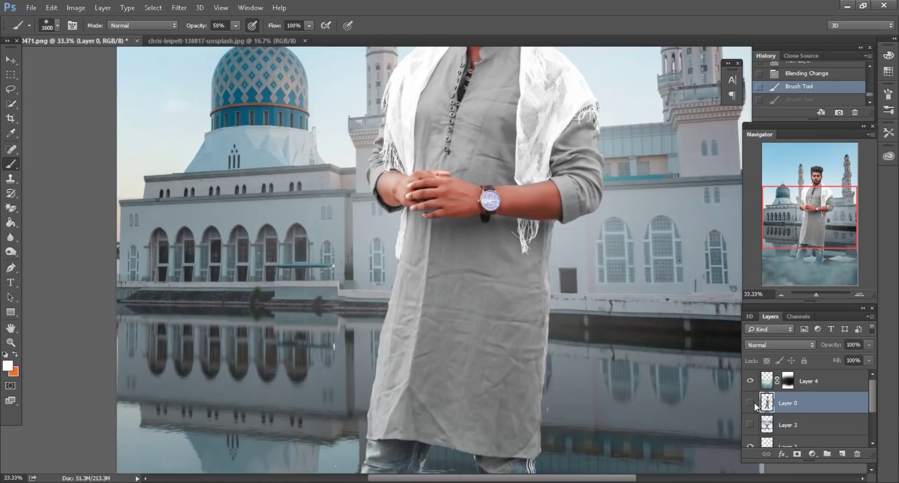
click(844, 453)
ctrl+click(767, 425)
click(777, 344)
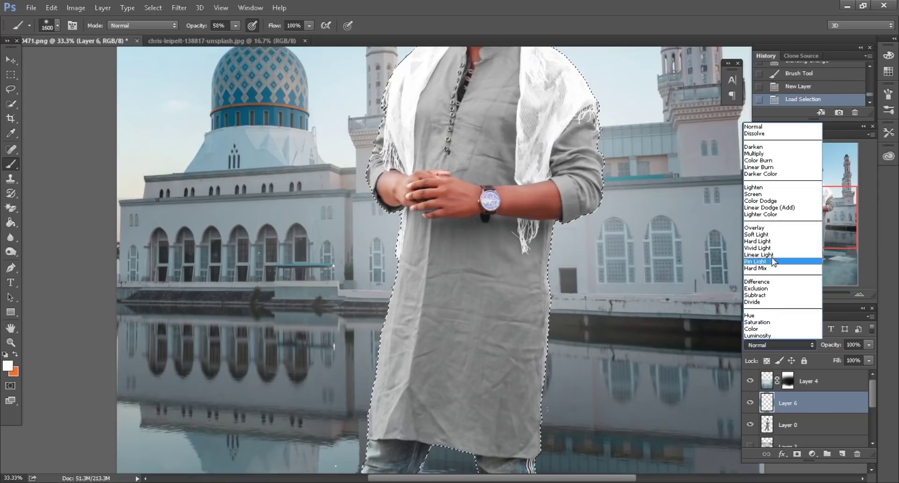
click(755, 228)
Paint a soft white rim light down the right edge of the kurta, inside the selection at 58% opacity.
key(ctrl+plus)
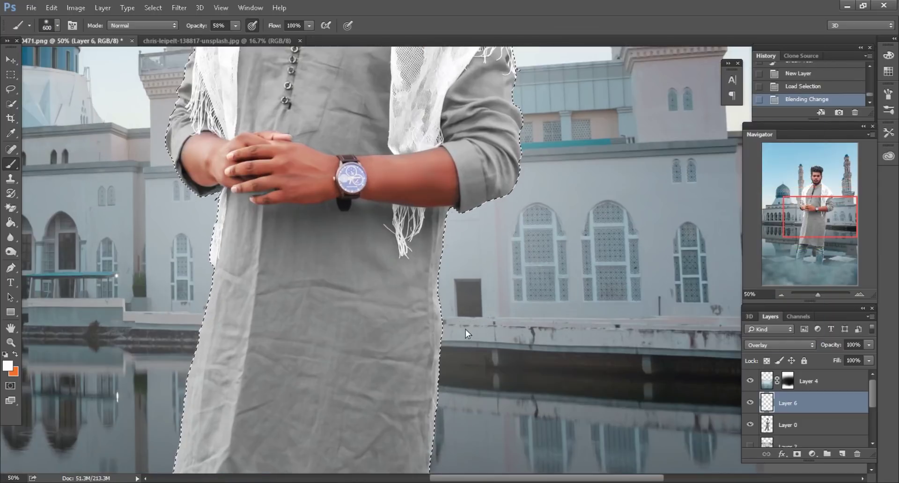
scroll(466, 329, down, 5)
key(bracketleft)
key(bracketleft)
key(bracketleft)
key(bracketleft)
drag(466, 145, 452, 425)
Brush white highlights along the elbow and outer sleeve on the image's right side with a 125 px brush.
scroll(482, 183, up, 4)
key(bracketleft)
key(bracketleft)
key(bracketleft)
key(bracketleft)
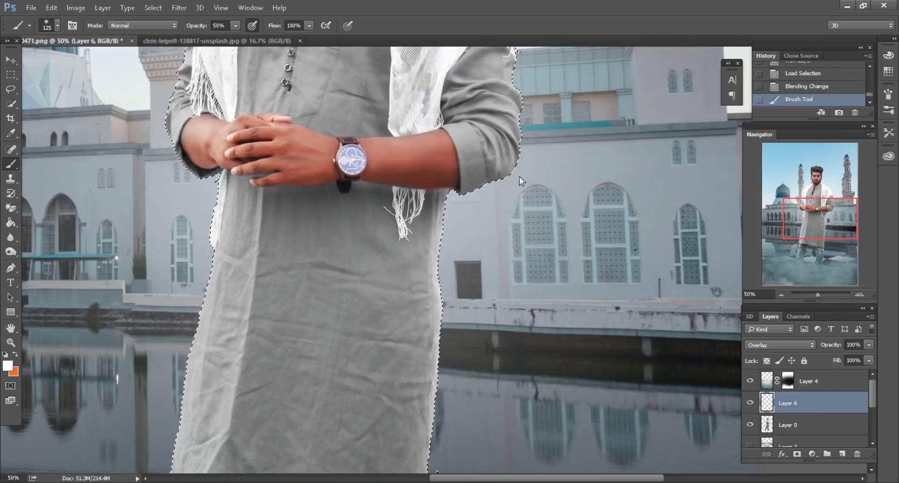
click(470, 184)
drag(515, 82, 515, 50)
Paint a white rim light down the left edge of the kurta, inside the selection.
scroll(533, 107, up, 4)
drag(806, 209, 787, 205)
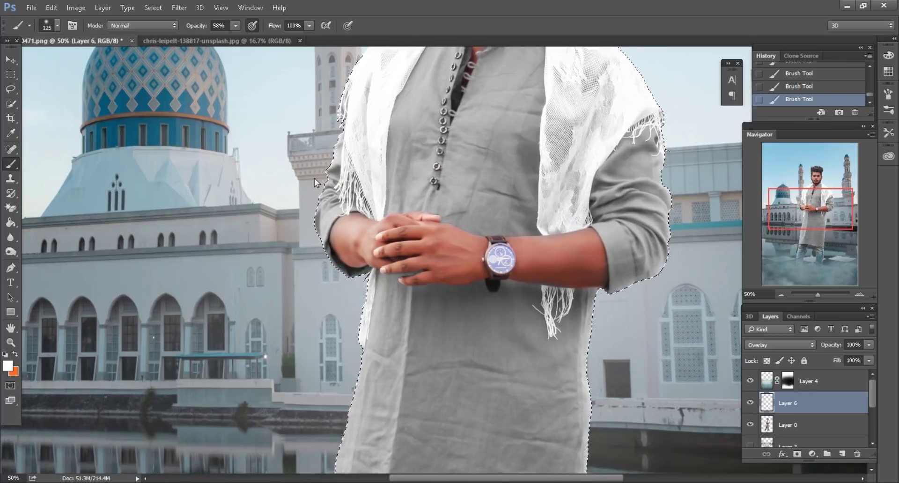
scroll(347, 281, down, 4)
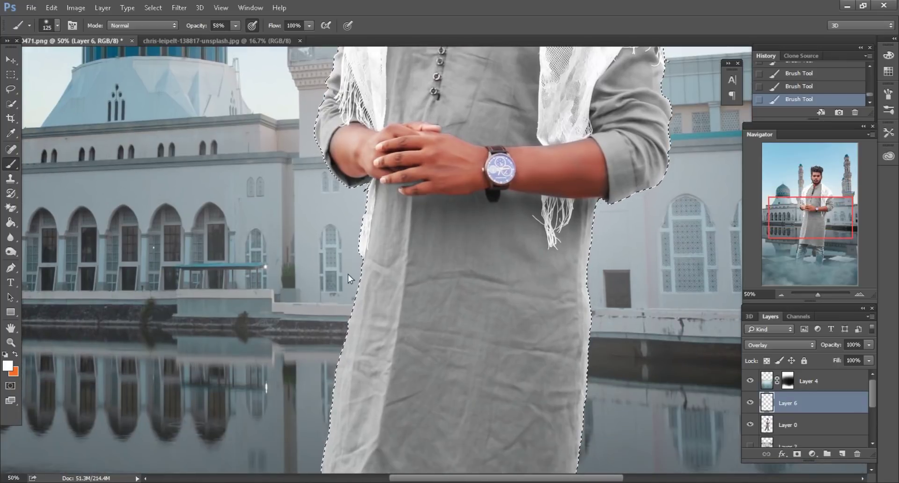
key(bracketright)
key(bracketright)
key(ctrl+minus)
key(bracketleft)
key(bracketleft)
key(bracketleft)
scroll(411, 340, down, 3)
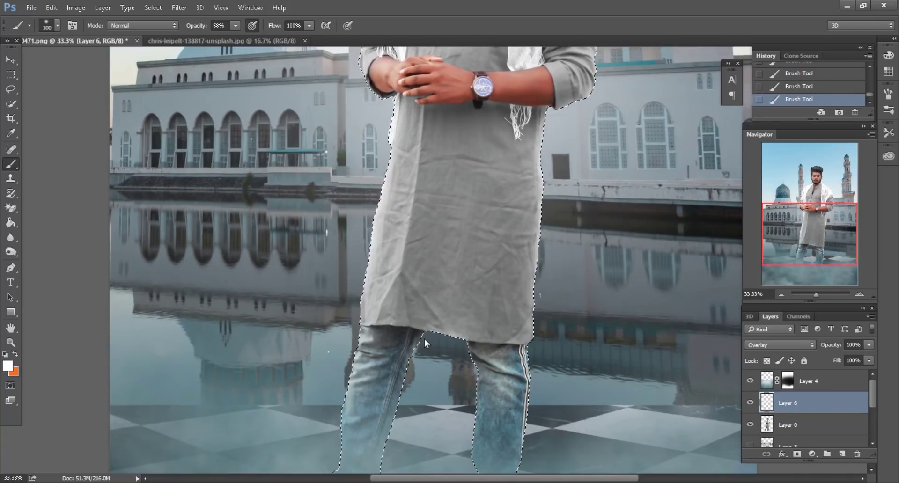
Brush white highlights along the edges of the jeans with a 175 px brush and clear the selection.
key(bracketright)
key(bracketright)
key(bracketright)
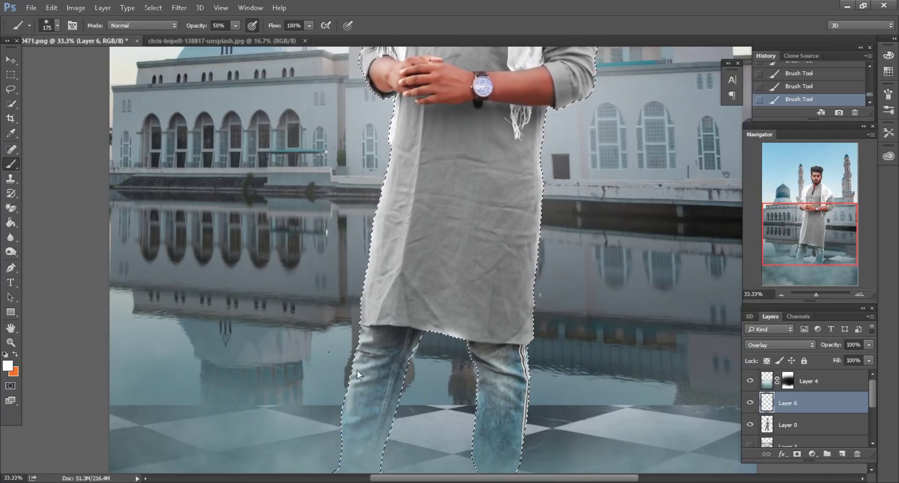
key(ctrl+minus)
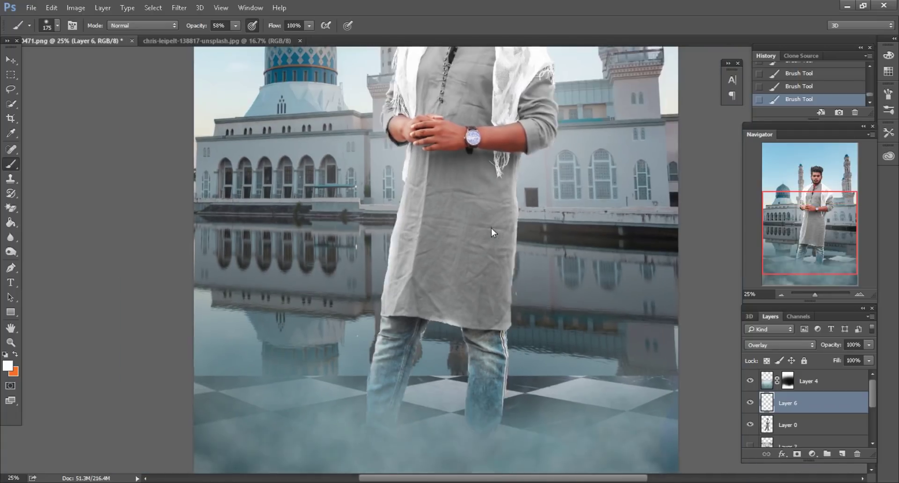
key(ctrl+minus)
key(ctrl+plus)
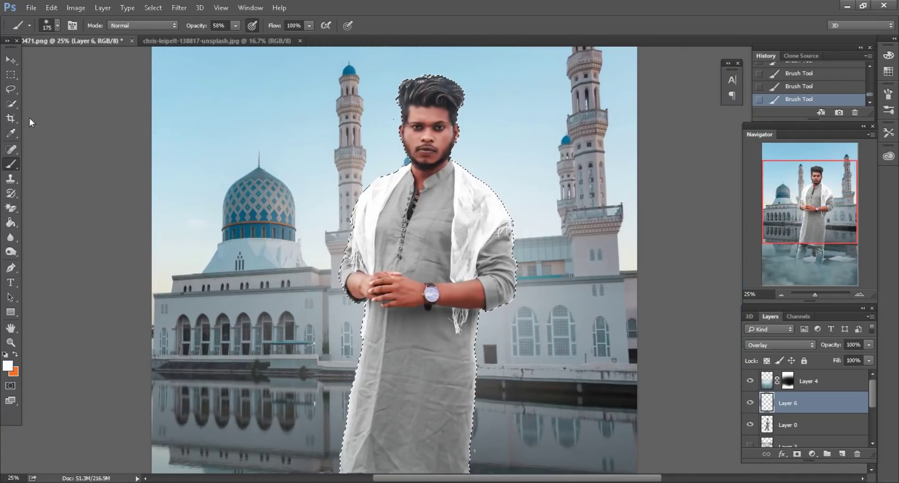
click(11, 89)
key(ctrl+d)
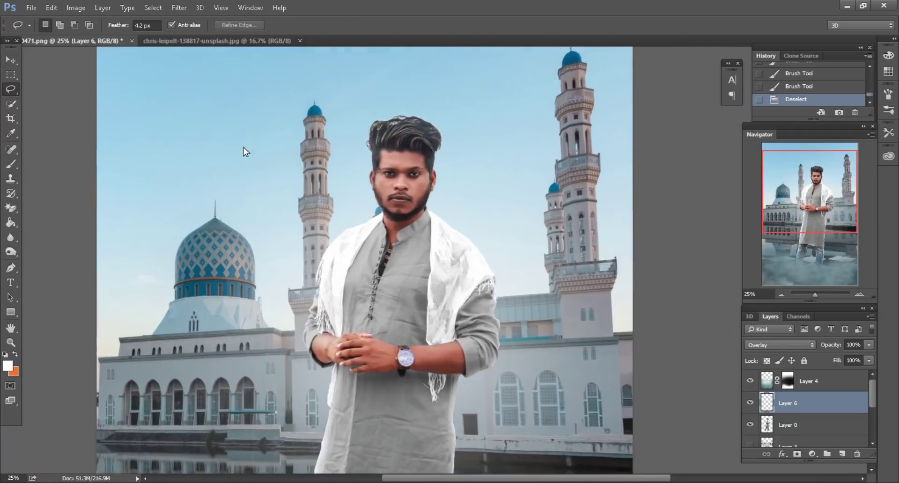
Reload the man's outline, paint a white rim around his hair with a 70 px brush, and deselect.
key(ctrl+plus)
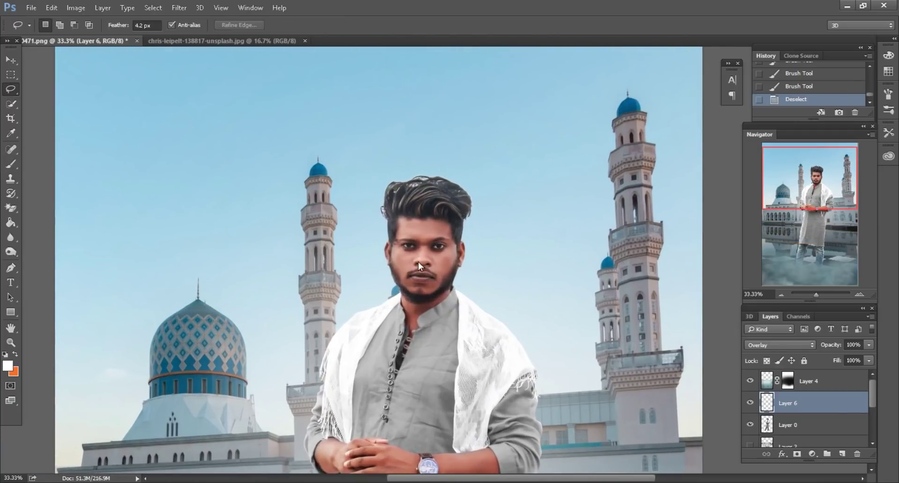
ctrl+click(772, 426)
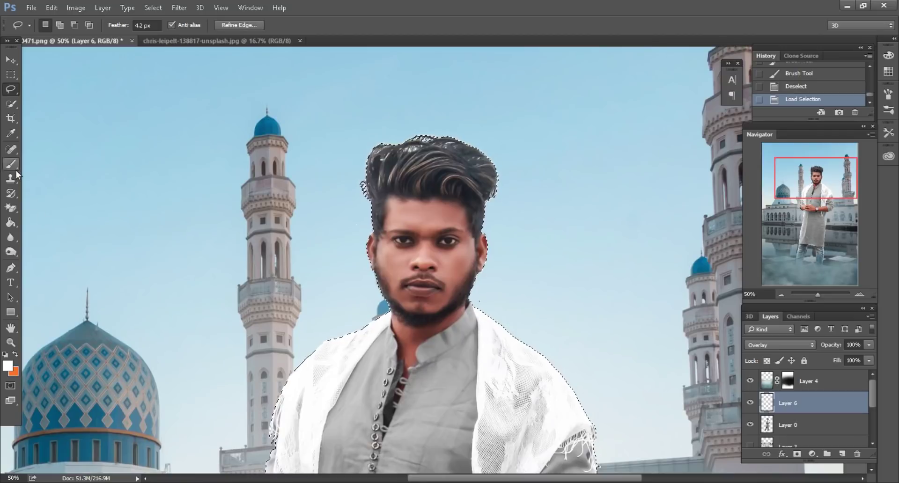
key(b)
key(ctrl+plus)
drag(384, 100, 466, 176)
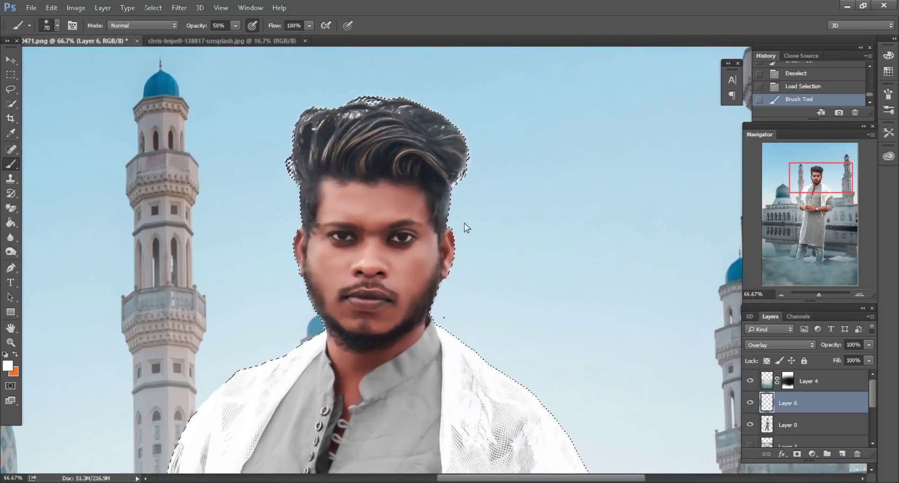
drag(288, 157, 299, 192)
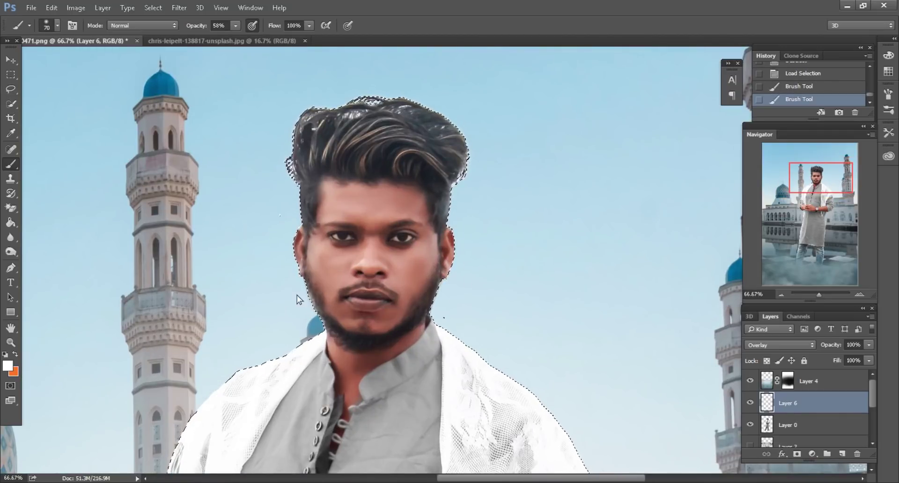
drag(287, 131, 295, 213)
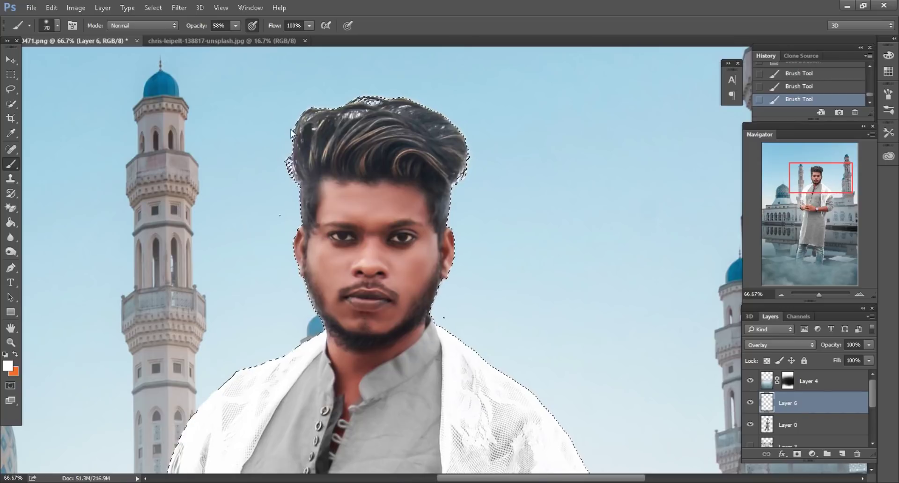
scroll(179, 218, left, 2)
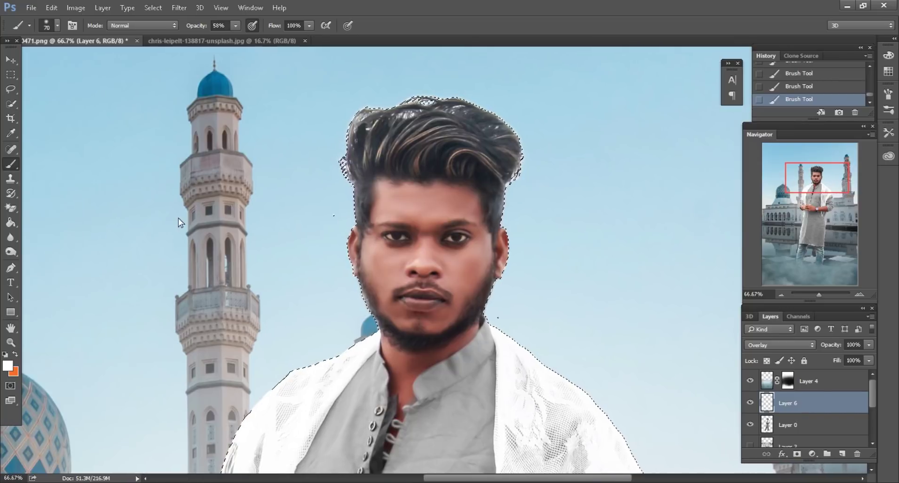
click(11, 90)
key(ctrl+d)
Examine the edge highlights on the full composite and closely around the kurta, legs and misty floor.
key(ctrl+minus)
key(ctrl+minus)
key(ctrl+minus)
key(ctrl+minus)
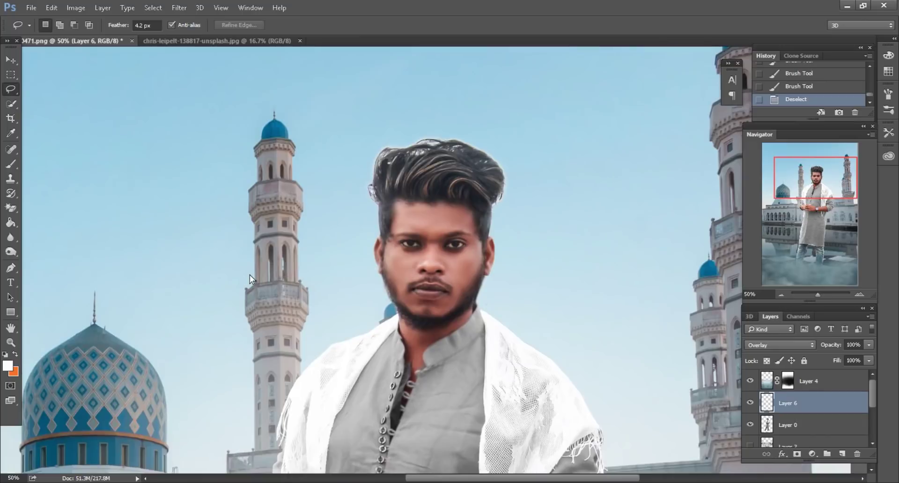
key(ctrl+minus)
key(ctrl+minus)
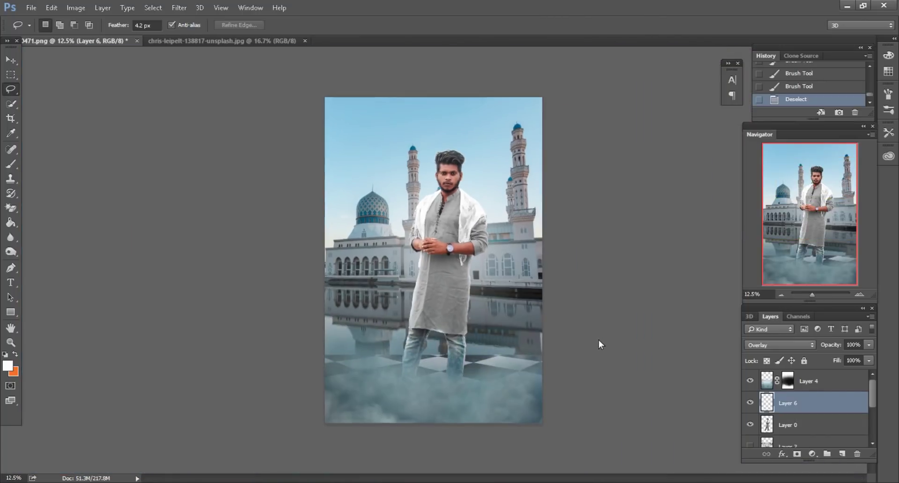
key(ctrl+plus)
right_click(825, 402)
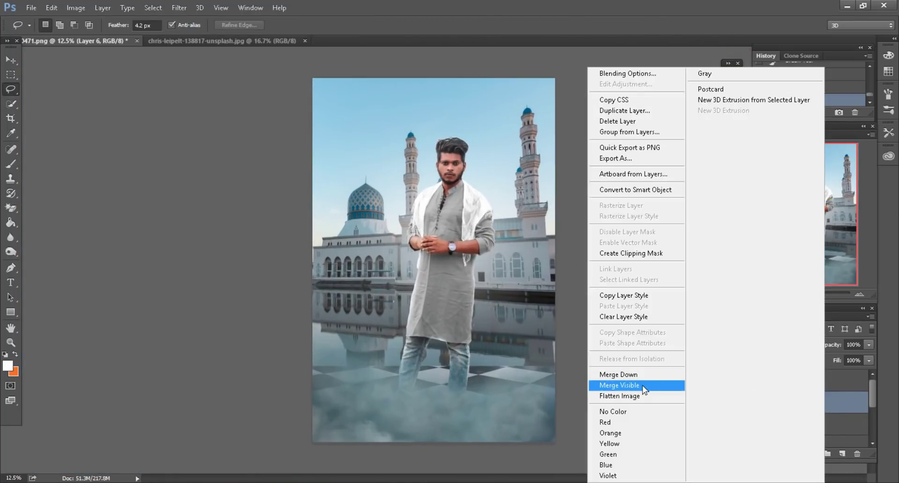
click(510, 3)
key(ctrl+plus)
key(ctrl+plus)
key(ctrl+plus)
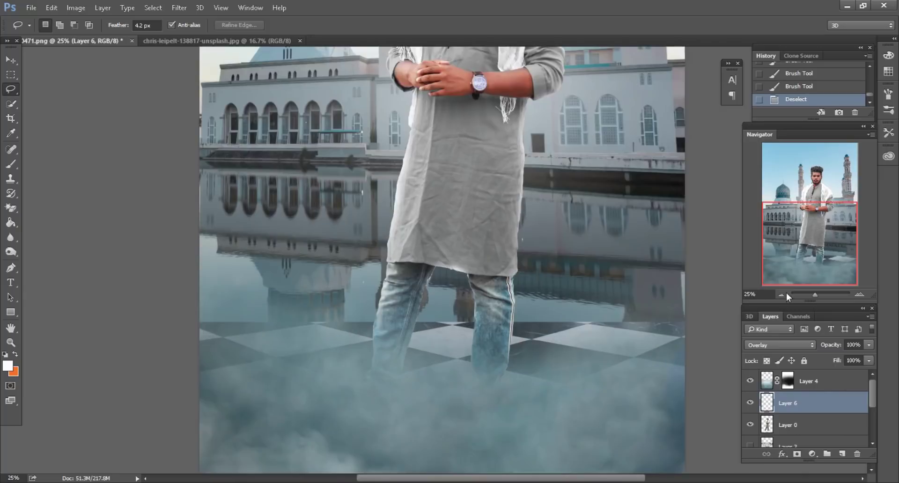
scroll(540, 347, up, 1)
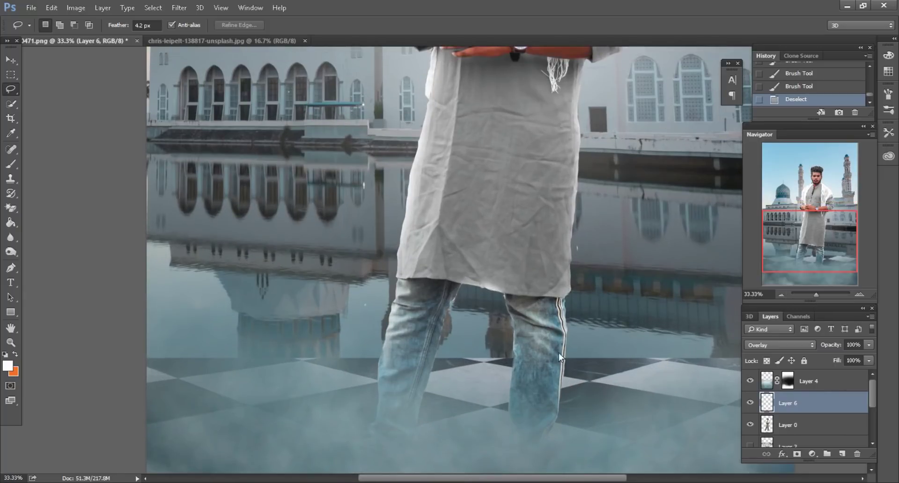
Merge all visible layers and duplicate the merged layer.
right_click(795, 400)
click(609, 388)
key(ctrl+minus)
key(ctrl+minus)
key(ctrl+minus)
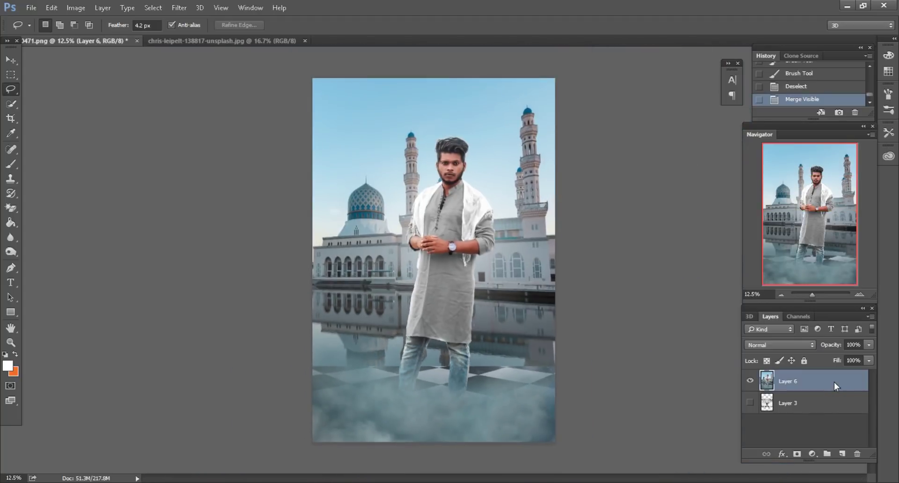
drag(834, 382, 842, 454)
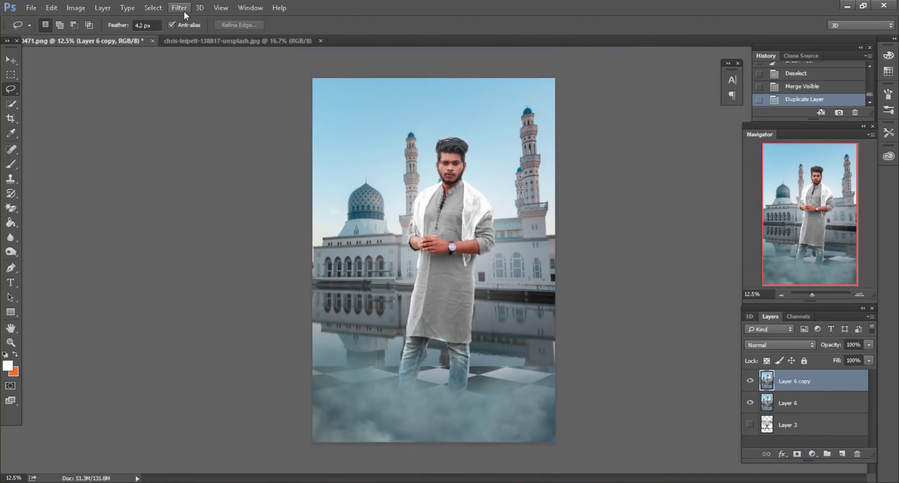
Apply the Camera Raw Filter to the merged copy with Clarity +17, Blacks -22 and Highlights +8.
click(184, 11)
click(201, 75)
key(shift+ctrl+a)
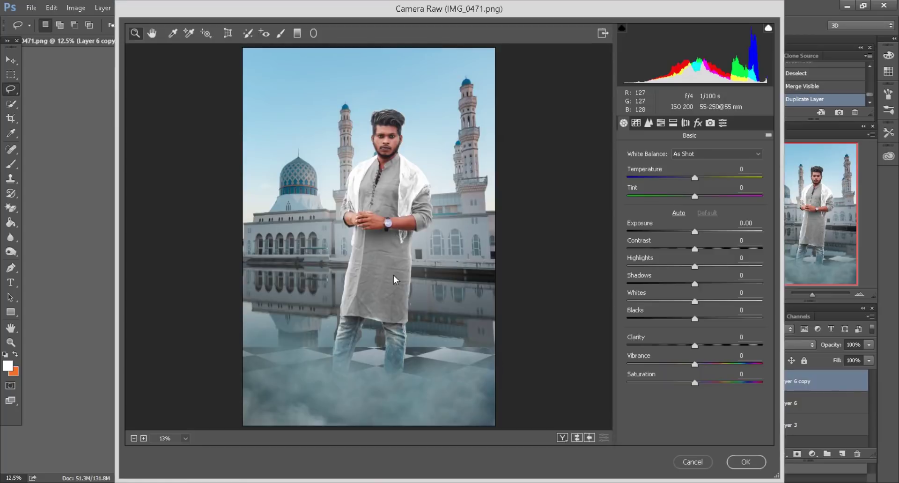
drag(700, 347, 710, 346)
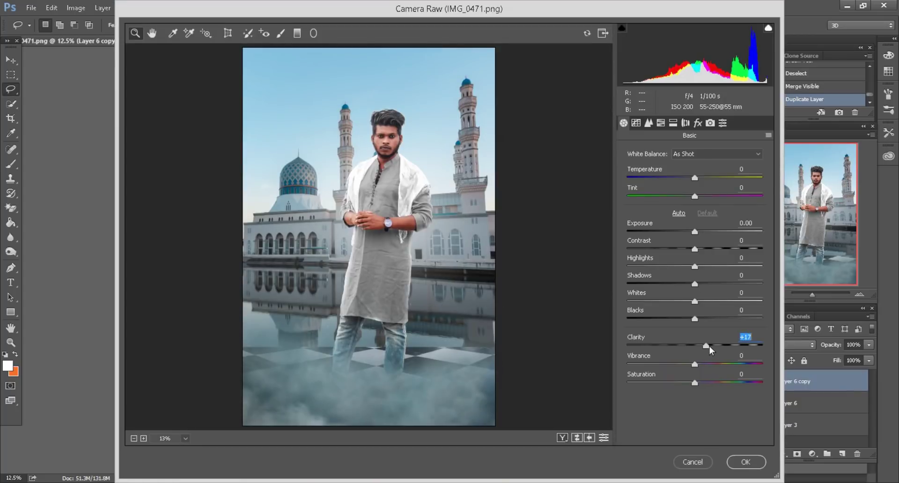
drag(689, 319, 681, 320)
drag(696, 266, 704, 268)
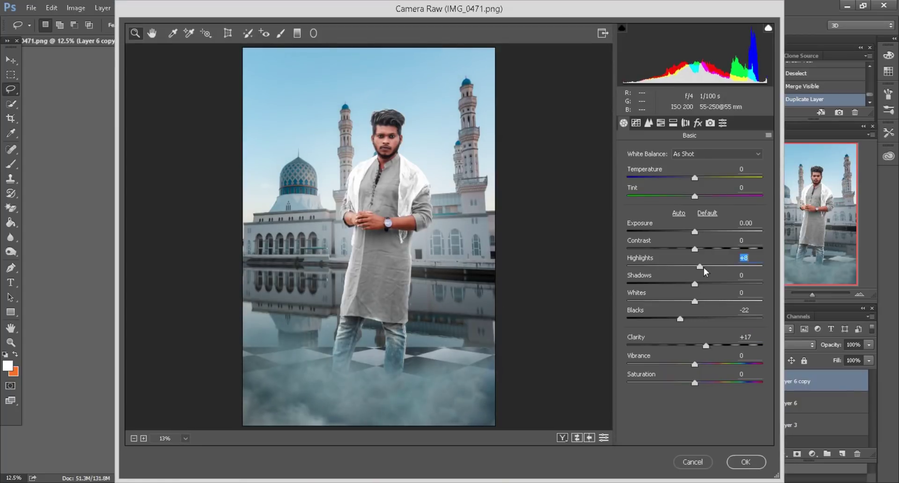
click(746, 462)
Close the chris-leipelt mist image and open the crescent moon photo luke-stackpoole-687165-unsplash.jpg from the Sj folder.
click(11, 60)
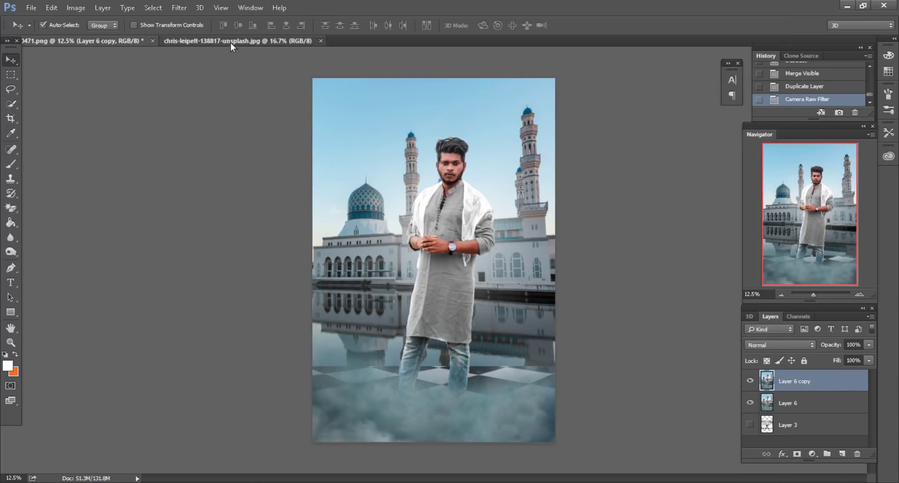
click(230, 42)
click(320, 41)
click(101, 482)
click(257, 195)
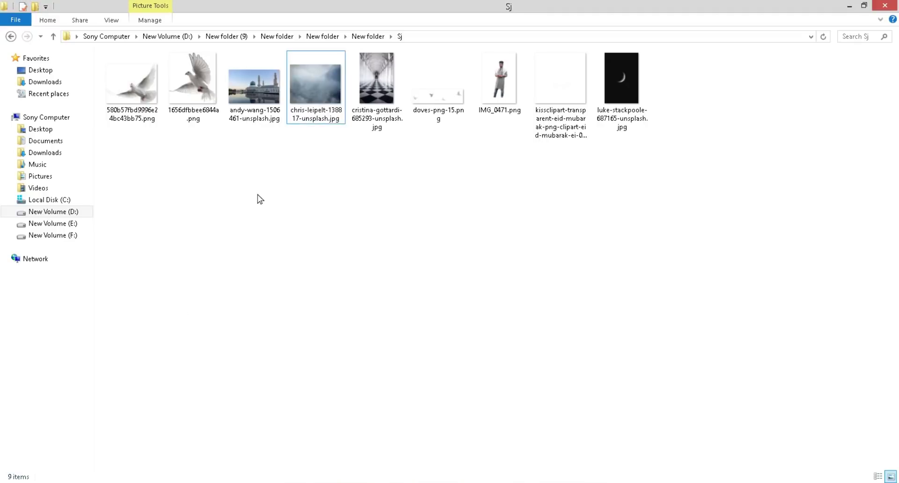
drag(621, 89, 462, 41)
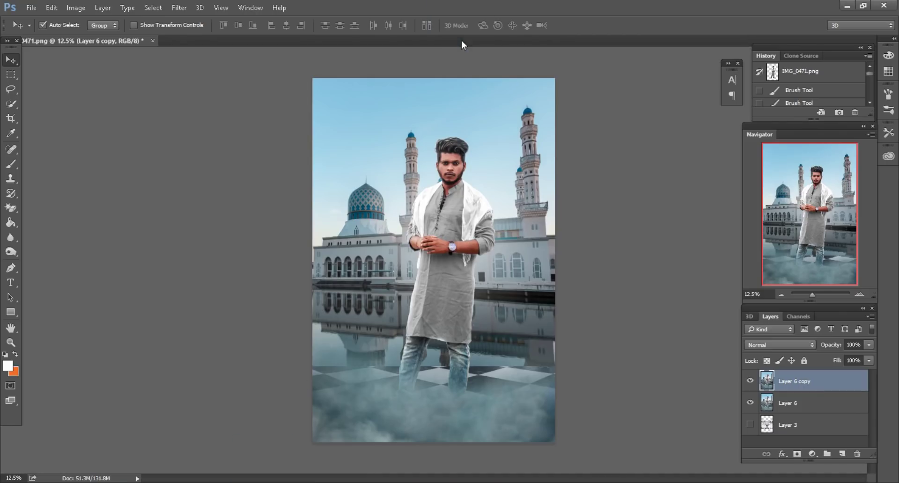
Bring the moon photo into the composite over the sky's upper left and set its blend mode to Screen.
drag(117, 40, 415, 102)
drag(443, 214, 420, 174)
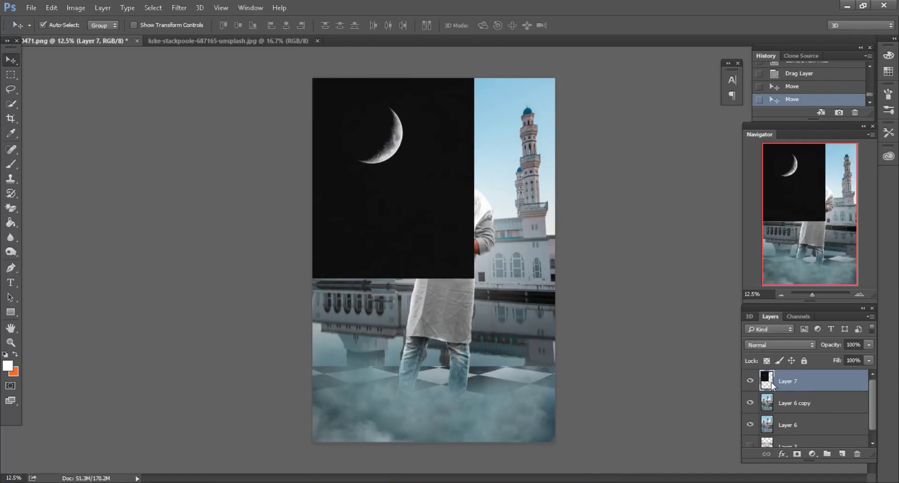
click(782, 346)
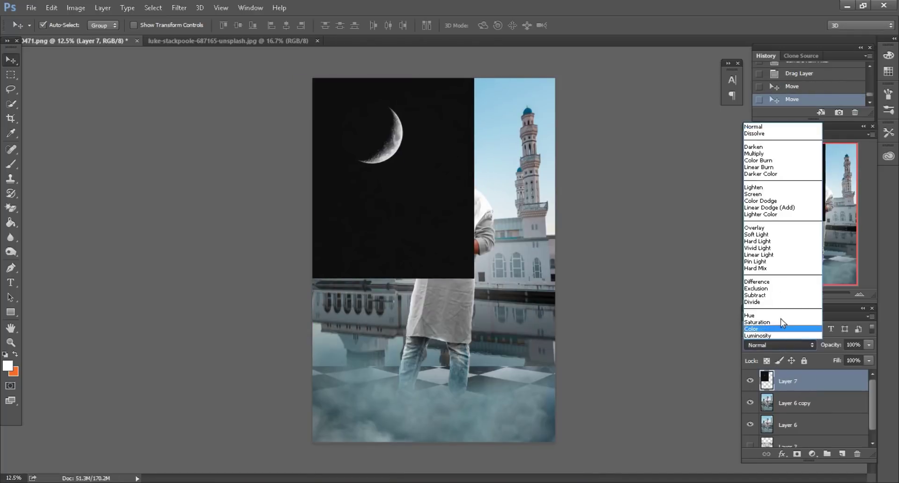
click(760, 194)
Flip the moon layer horizontally, scale it to 58%, and place the crescent in the sky above the mosque dome.
key(ctrl+plus)
key(ctrl+plus)
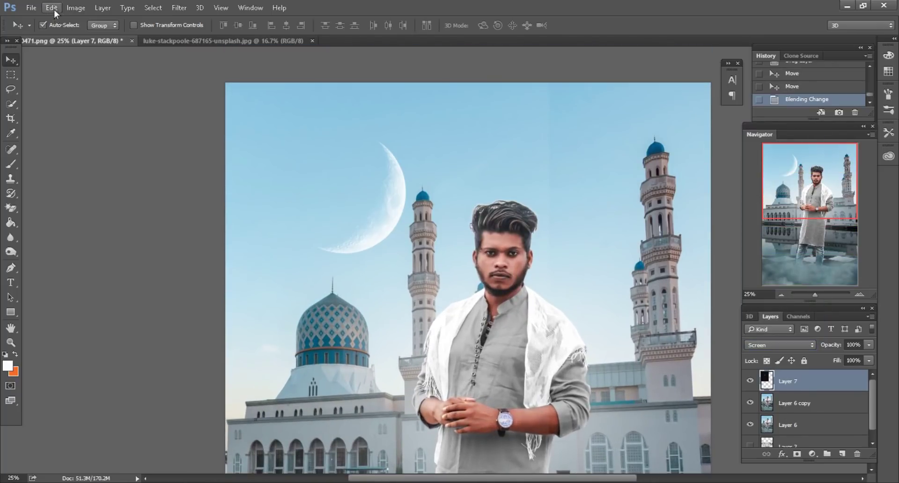
click(55, 9)
click(83, 226)
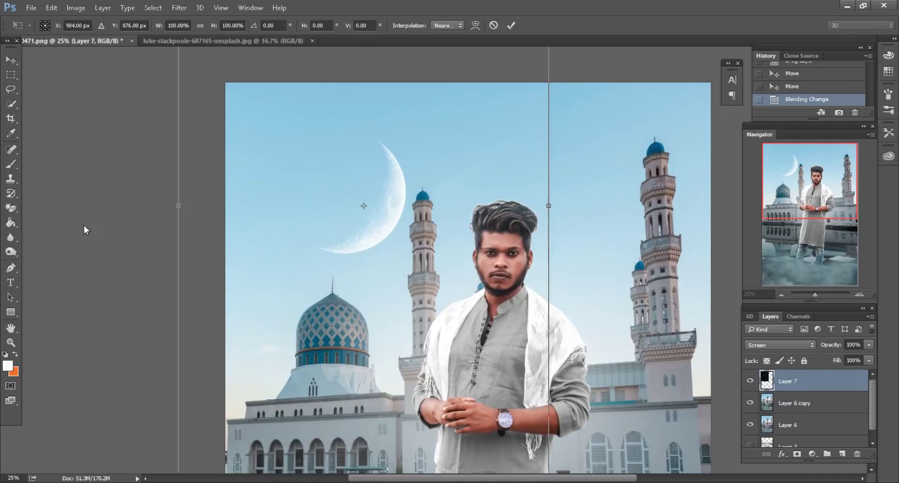
right_click(423, 221)
click(450, 390)
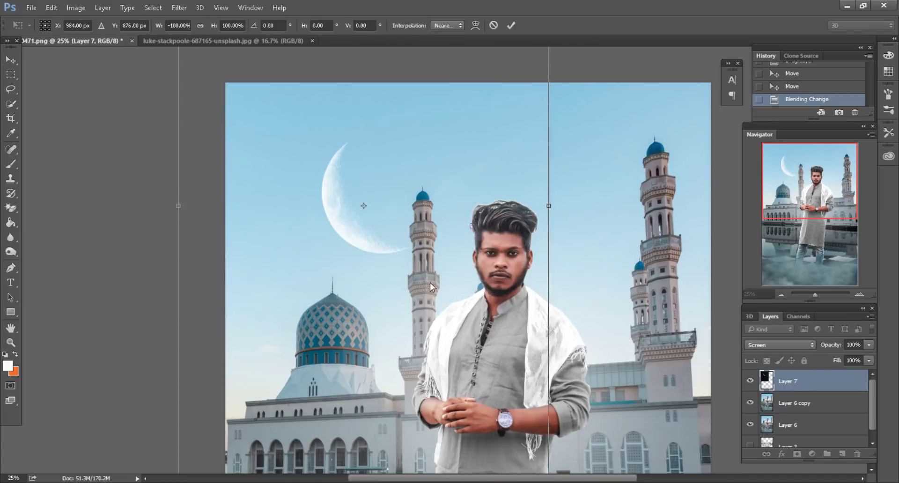
drag(431, 287, 409, 244)
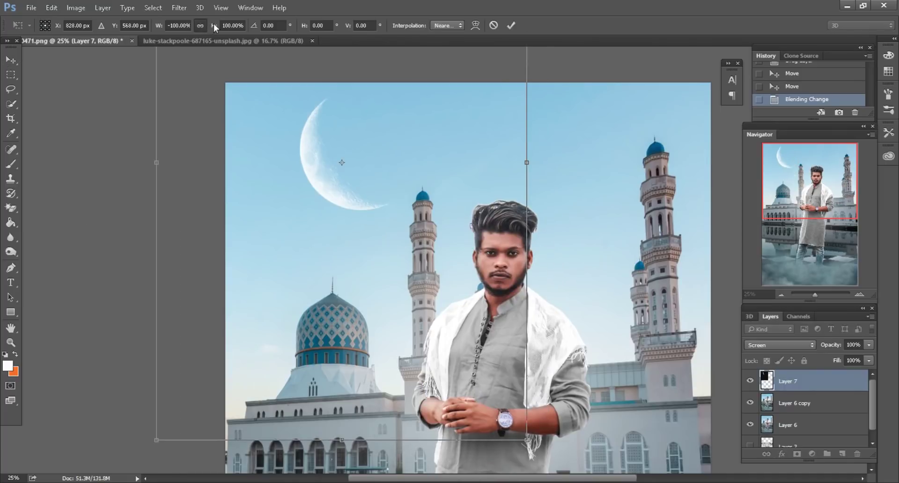
drag(214, 26, 194, 26)
drag(354, 187, 338, 179)
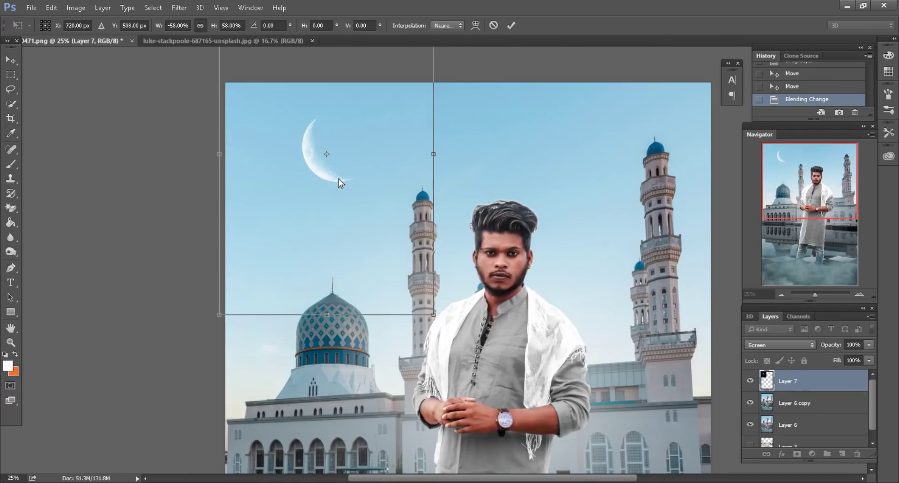
click(511, 26)
Add a layer mask to the moon layer and paint its outer edges black with a large brush to blend them into the sky.
click(796, 454)
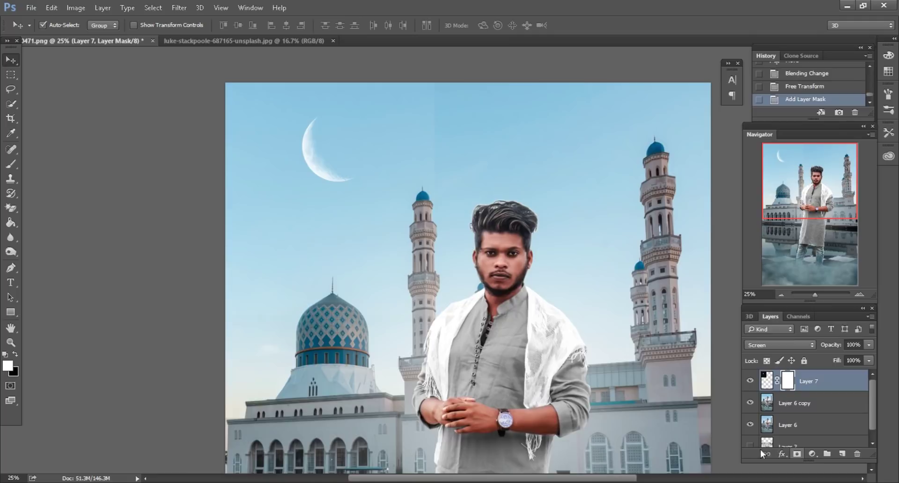
click(11, 164)
click(17, 355)
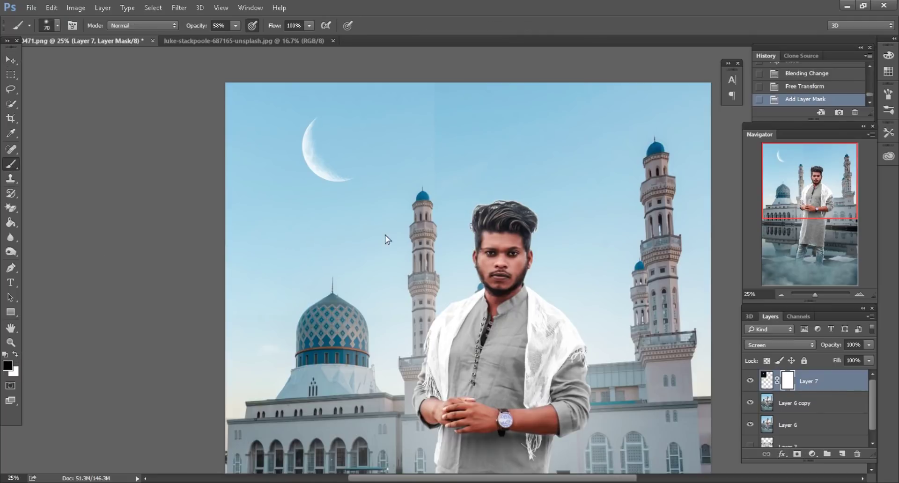
key(bracketright)
key(bracketright)
key(bracketright)
key(bracketright)
key(bracketright)
key(bracketright)
key(bracketright)
key(bracketright)
key(bracketright)
key(bracketright)
key(bracketright)
key(bracketright)
key(bracketright)
key(bracketright)
key(bracketright)
key(bracketleft)
key(bracketleft)
drag(442, 85, 431, 210)
mouse_move(431, 210)
mouse_down()
mouse_move(447, 95)
mouse_move(364, 316)
mouse_move(224, 337)
mouse_up()
key(bracketright)
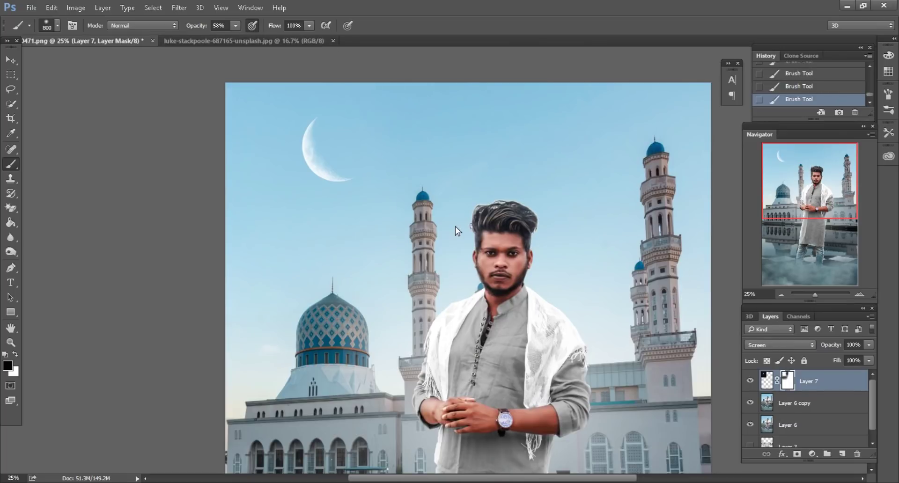
Shift the masked moon slightly to the right and down in the sky.
key(ctrl+minus)
key(ctrl+minus)
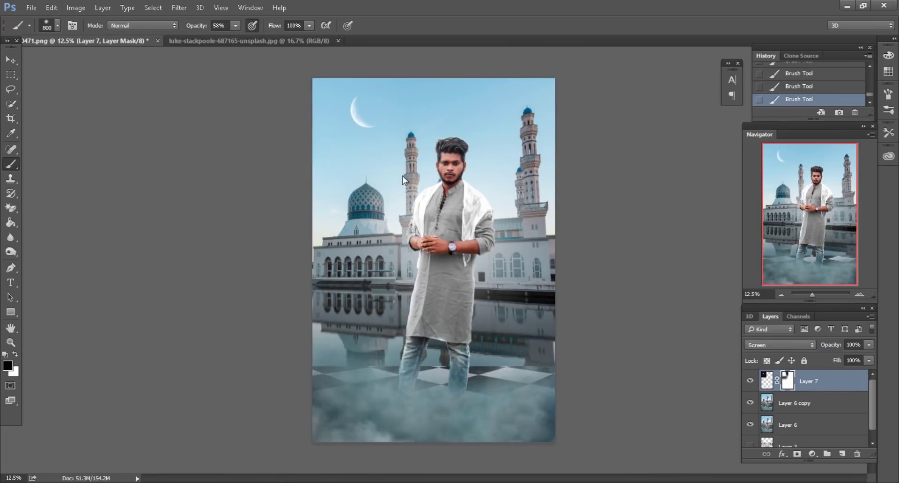
key(ctrl+plus)
key(ctrl+plus)
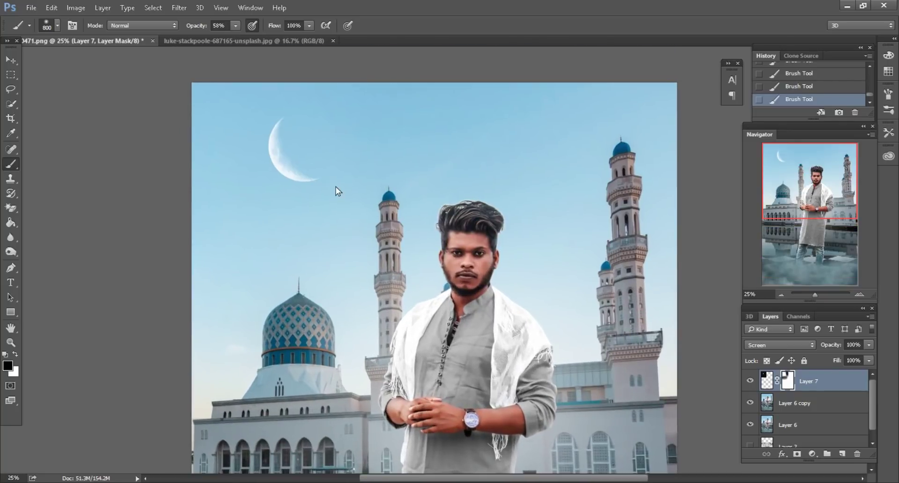
drag(303, 179, 305, 183)
key(ctrl+minus)
click(12, 61)
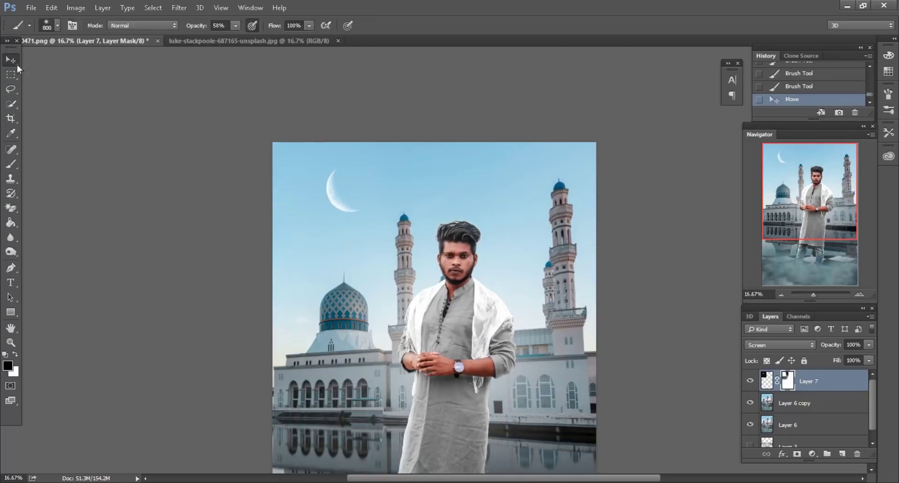
Close the moon photo, open 1656dfbbee6844a.png and bring its dove into the sky between the man and the right minaret.
click(210, 41)
click(338, 40)
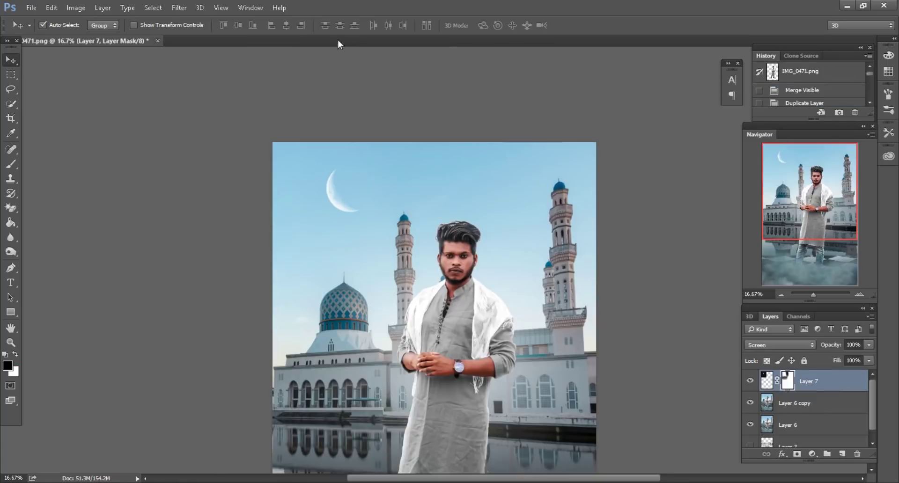
key(alt+Tab)
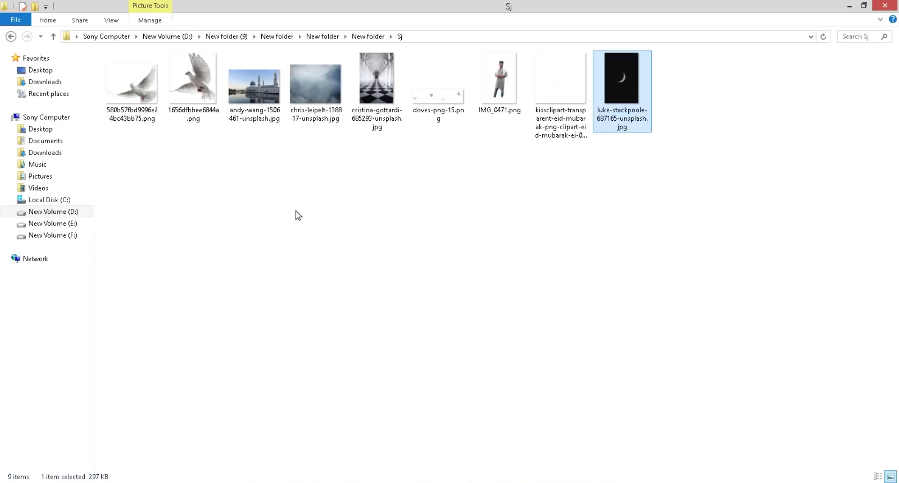
drag(192, 125, 564, 37)
drag(466, 202, 307, 152)
drag(516, 189, 517, 193)
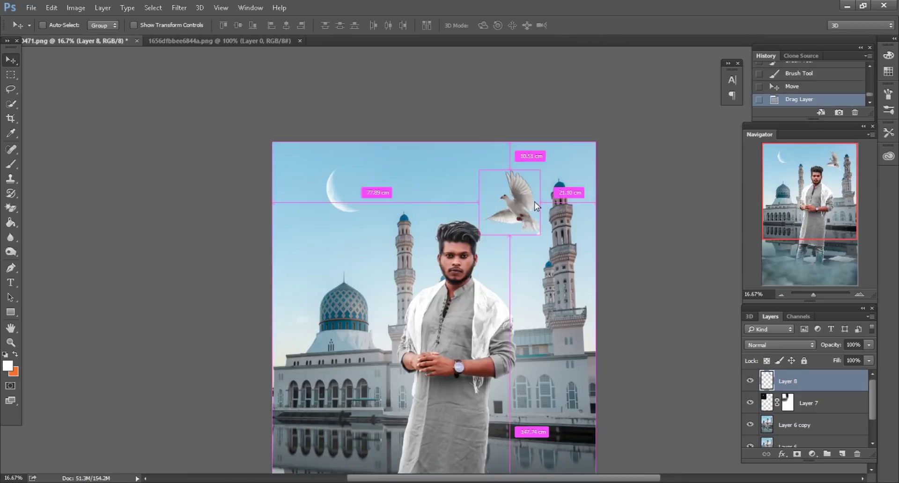
Scale the dove down proportionally and position it close beside the right minaret.
scroll(535, 201, right, 6)
click(52, 8)
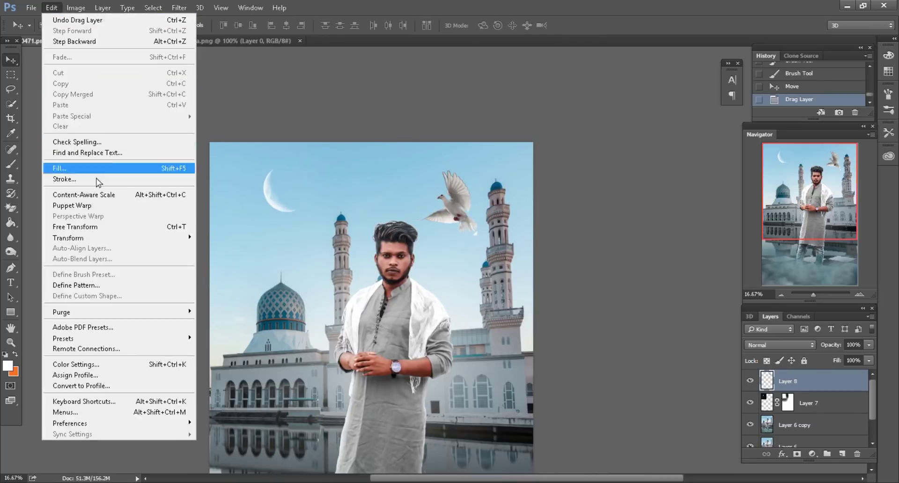
click(111, 229)
click(200, 26)
drag(212, 27, 194, 26)
drag(456, 201, 466, 198)
click(512, 26)
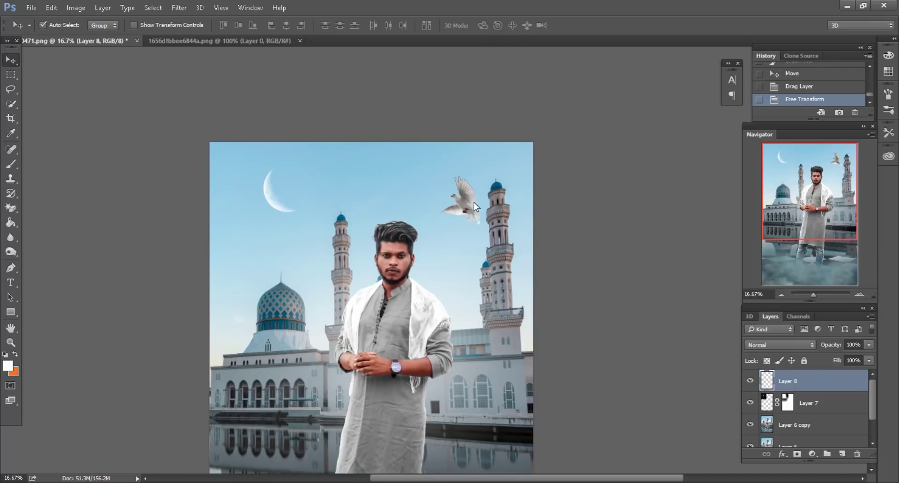
Select the dove's raised wing with a freehand lasso outline.
key(ctrl+plus)
key(ctrl+plus)
key(ctrl+plus)
key(ctrl+plus)
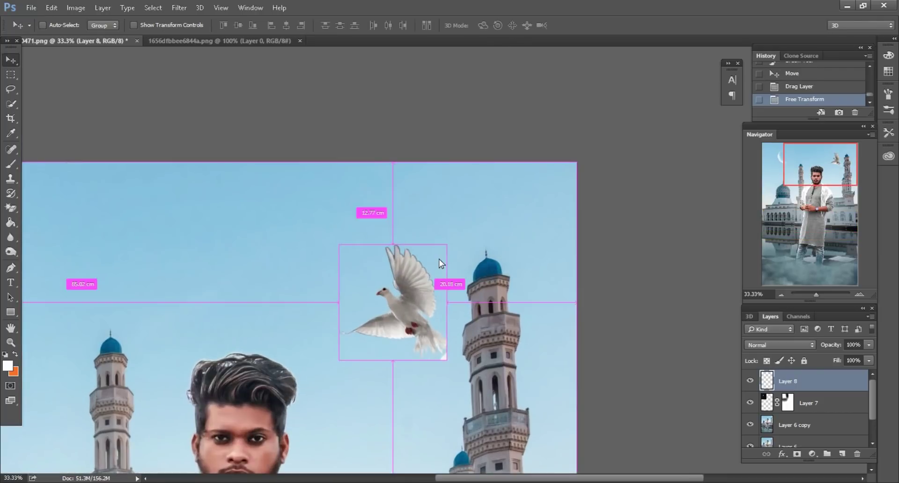
click(10, 89)
mouse_move(397, 220)
mouse_down()
mouse_move(357, 218)
mouse_move(368, 284)
mouse_up()
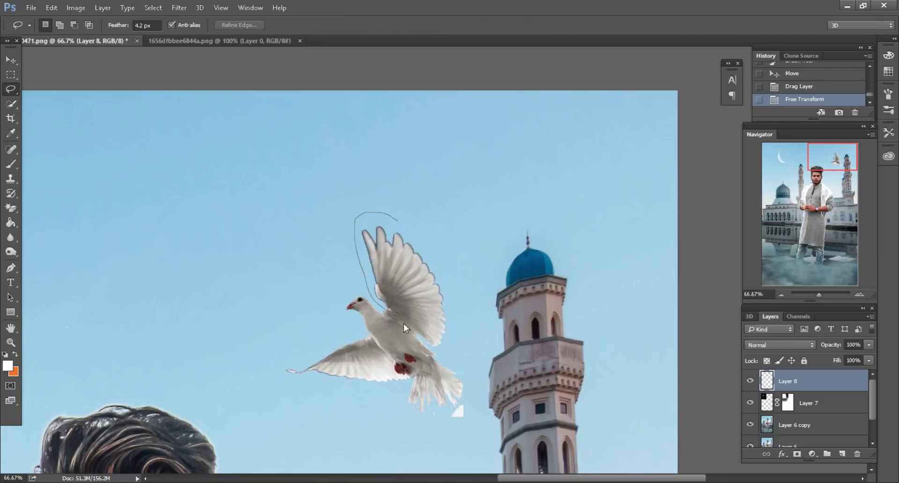
mouse_move(457, 332)
mouse_down()
mouse_move(453, 260)
mouse_move(398, 218)
mouse_up()
Apply Motion Blur to the selected wing with angle -16° and distance 22 pixels, and clear the selection.
click(179, 8)
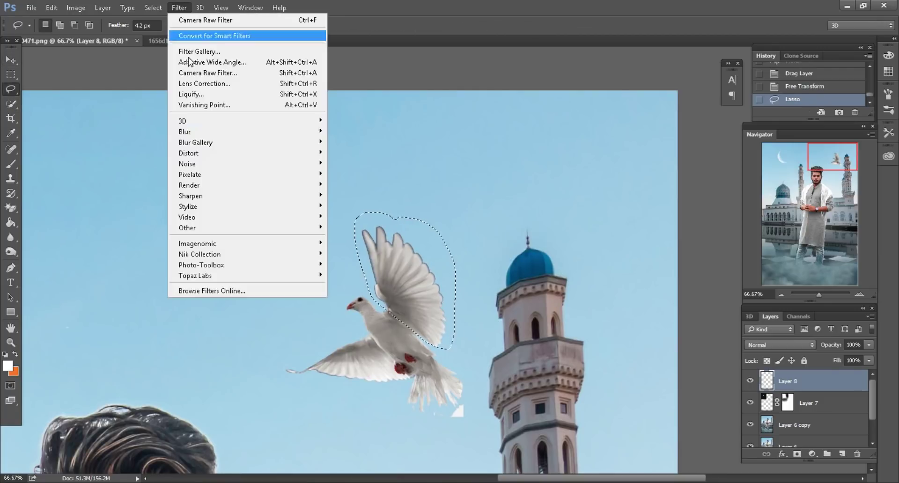
mouse_move(199, 133)
click(349, 196)
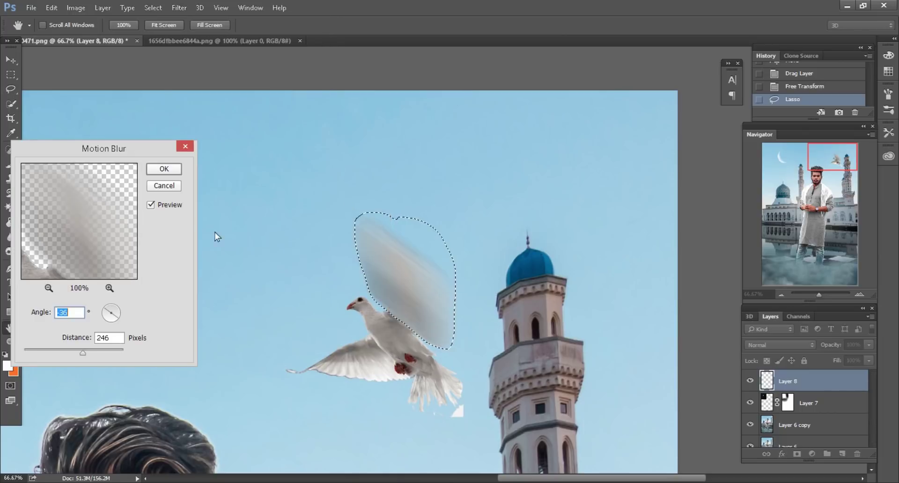
click(36, 353)
click(120, 314)
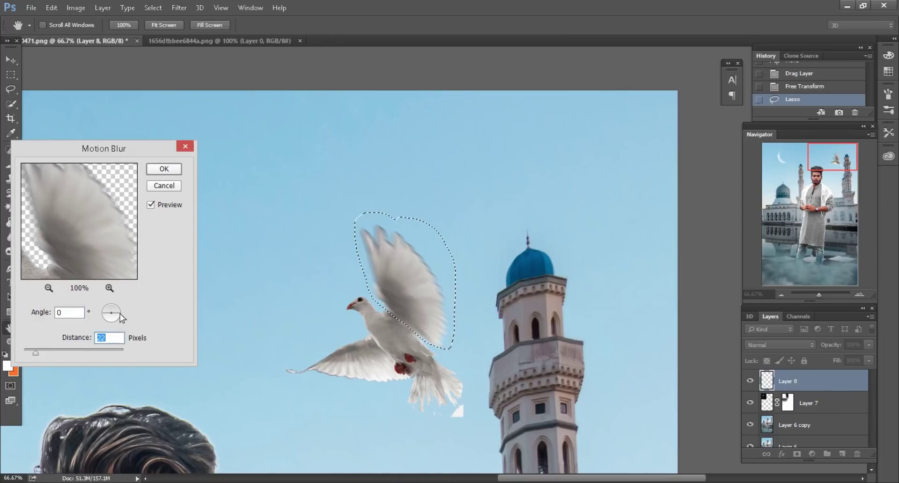
text(-16)
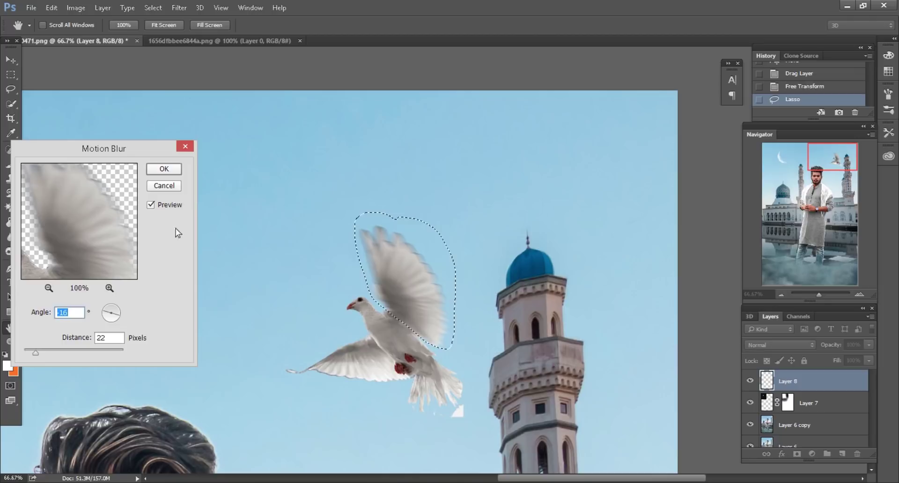
click(173, 170)
key(ctrl+d)
Lasso the dove's lower wing, reapply the same Motion Blur to it, and deselect.
drag(351, 335, 390, 397)
drag(361, 333, 358, 334)
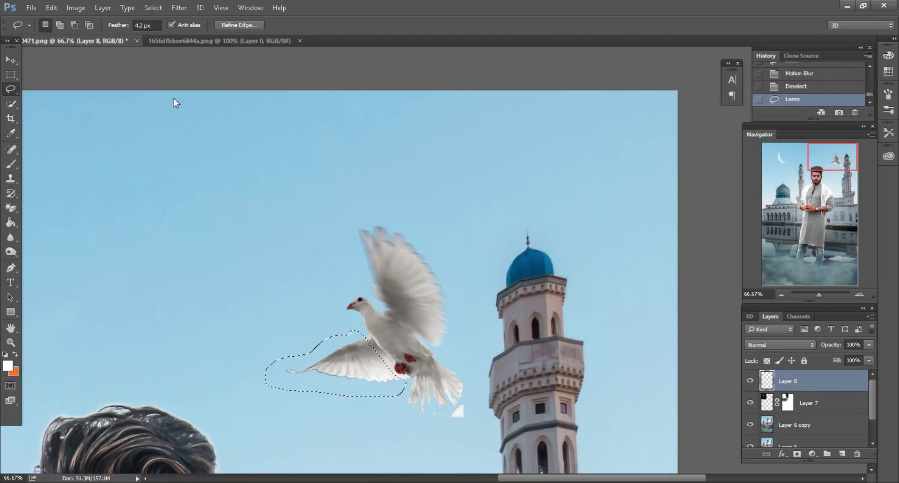
click(177, 8)
click(182, 21)
key(ctrl+d)
Erase the white leftover patch beside the dove's tail feathers.
scroll(492, 262, down, 2)
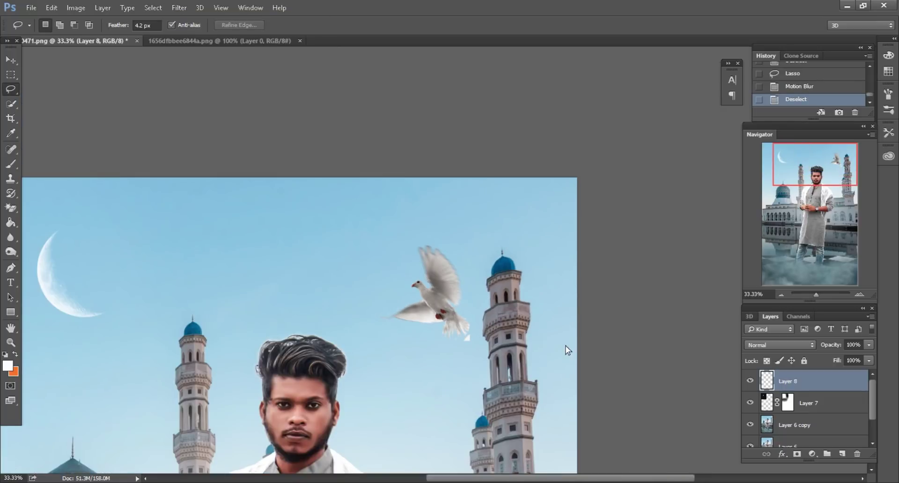
scroll(566, 349, up, 3)
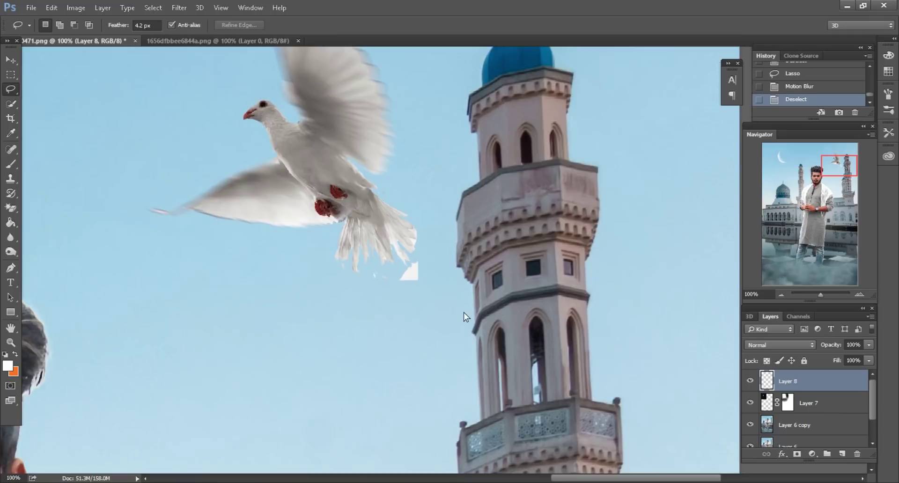
click(11, 207)
key(bracketright)
drag(404, 278, 420, 276)
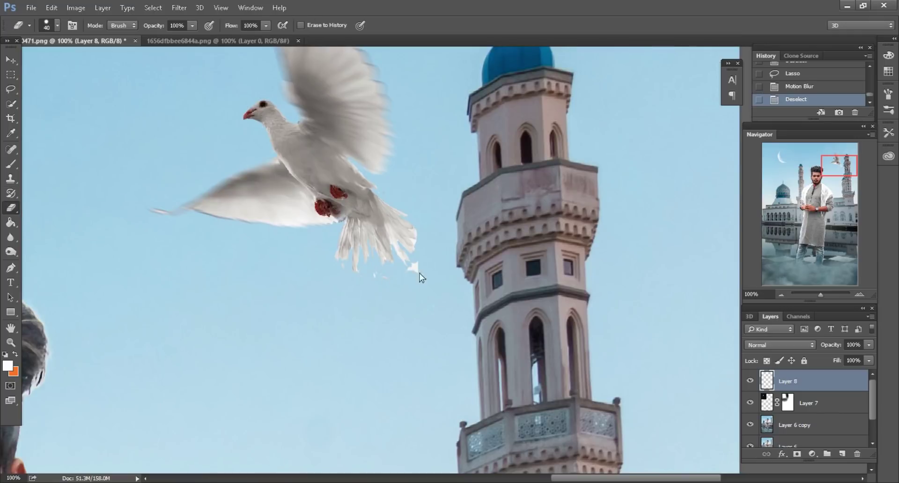
drag(441, 232, 416, 255)
scroll(405, 259, down, 4)
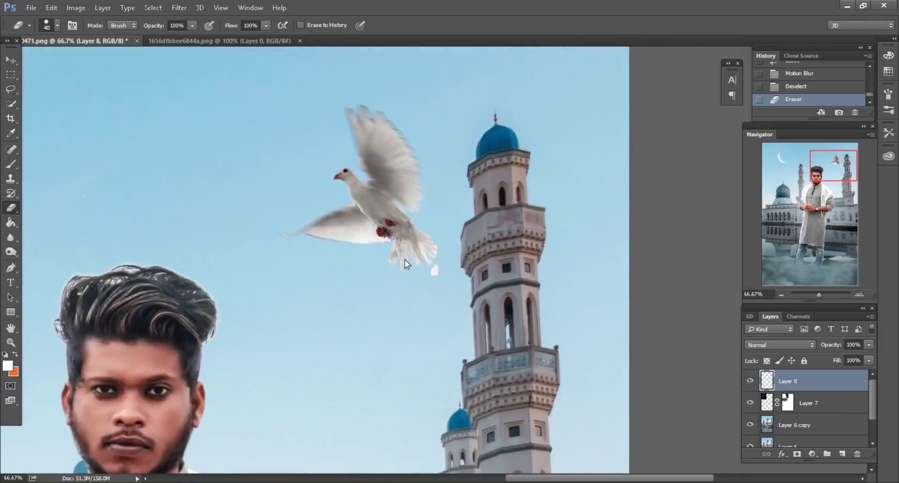
Close the first dove image, open 580b57fbd9996e24bc43bb75.png and bring its dove into the composite below the moon.
click(6, 61)
click(262, 40)
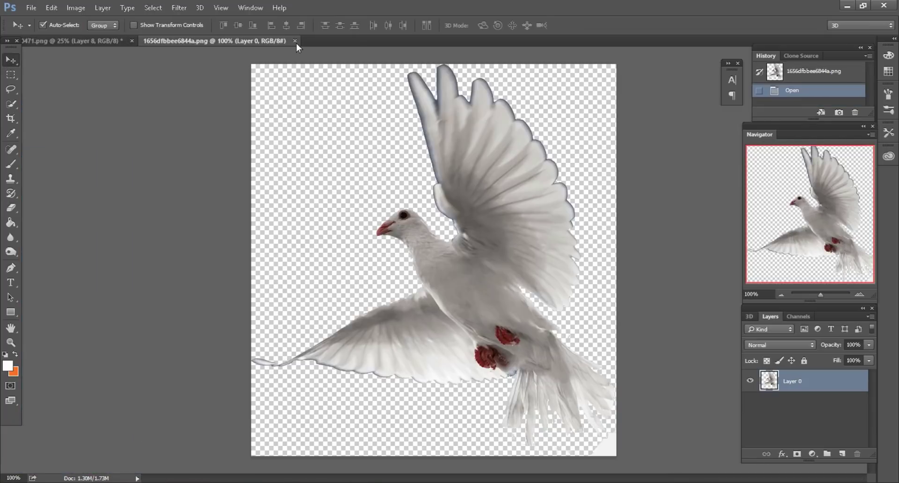
click(295, 41)
key(alt+Tab)
drag(132, 80, 423, 42)
drag(119, 41, 266, 290)
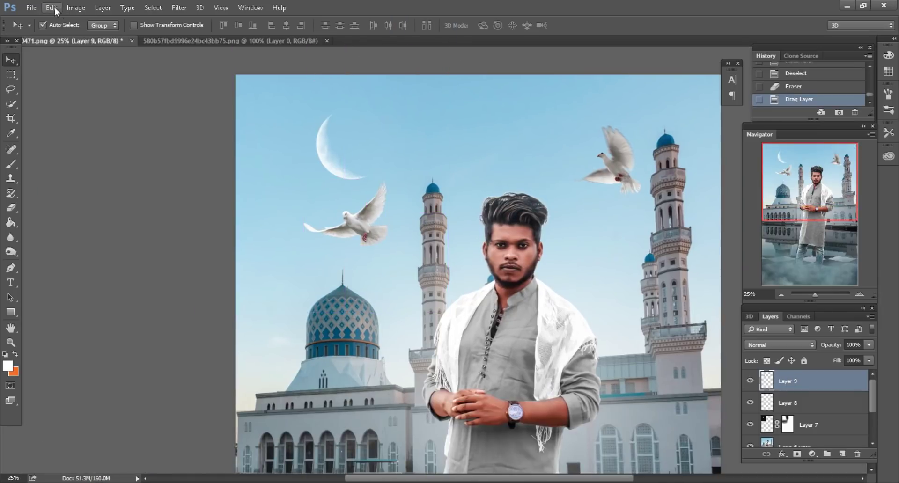
Scale the second dove to 68% and place it just above the mosque dome.
click(55, 7)
click(94, 227)
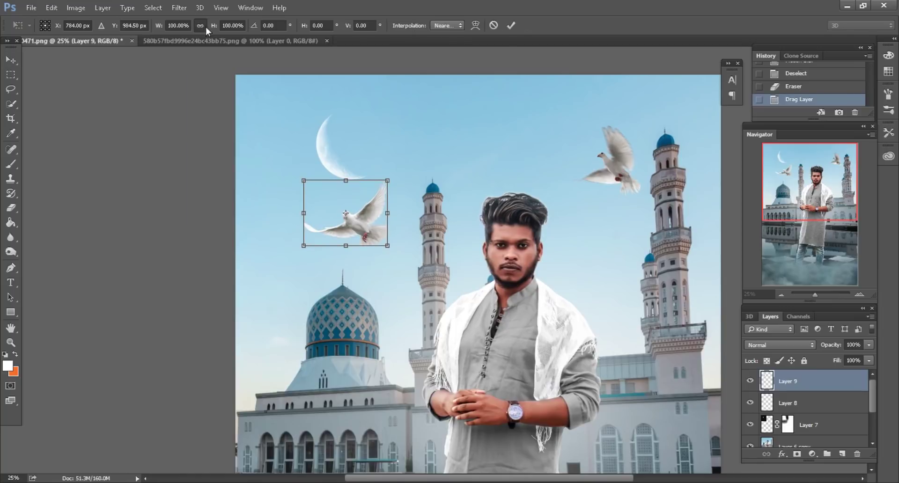
drag(212, 27, 199, 26)
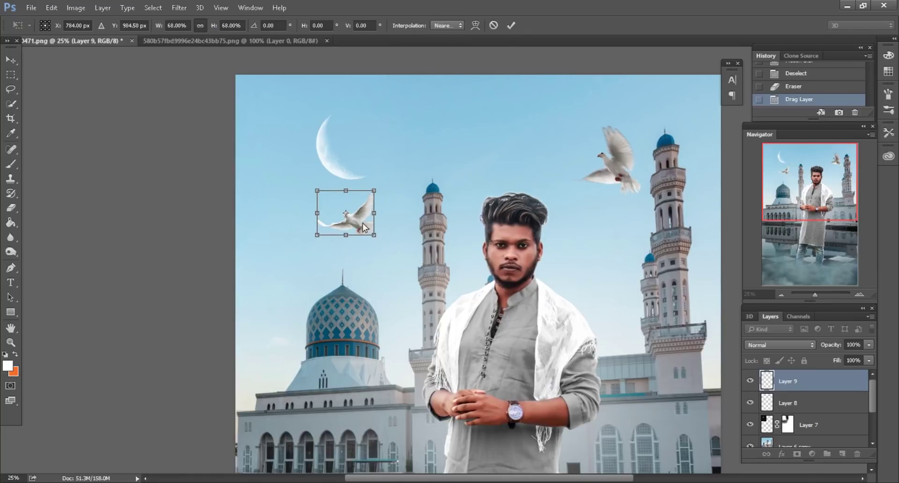
drag(363, 225, 337, 246)
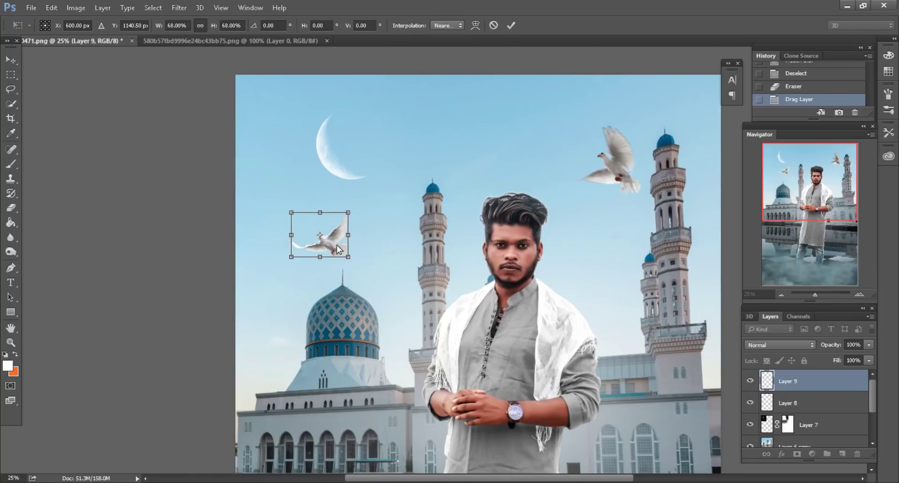
click(509, 29)
Open doves-png-15.png, erase its unwanted part, and bring the remaining small doves into the composite over the water beside the man.
key(ctrl+minus)
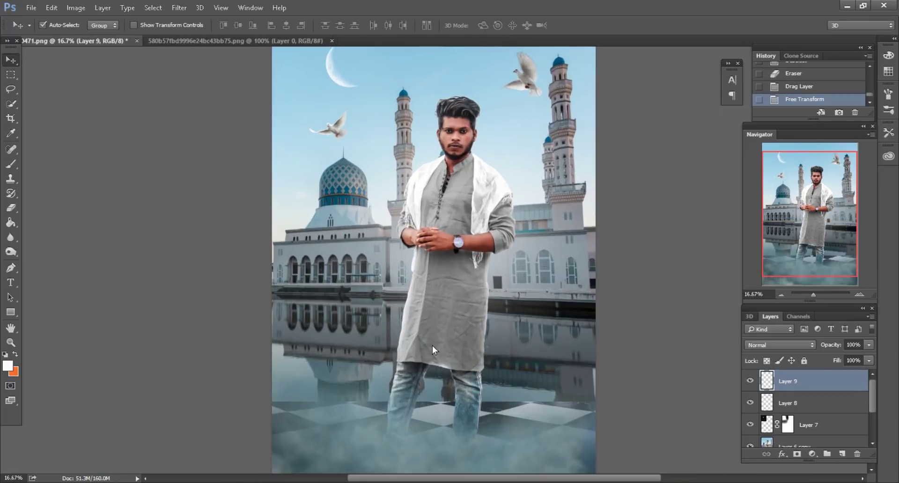
key(alt+Tab)
drag(436, 89, 525, 50)
click(12, 208)
mouse_move(492, 281)
mouse_down()
mouse_move(501, 304)
mouse_move(446, 308)
mouse_move(490, 304)
mouse_up()
mouse_move(367, 255)
mouse_down()
mouse_move(61, 1)
mouse_move(81, 37)
mouse_up()
drag(87, 43, 361, 341)
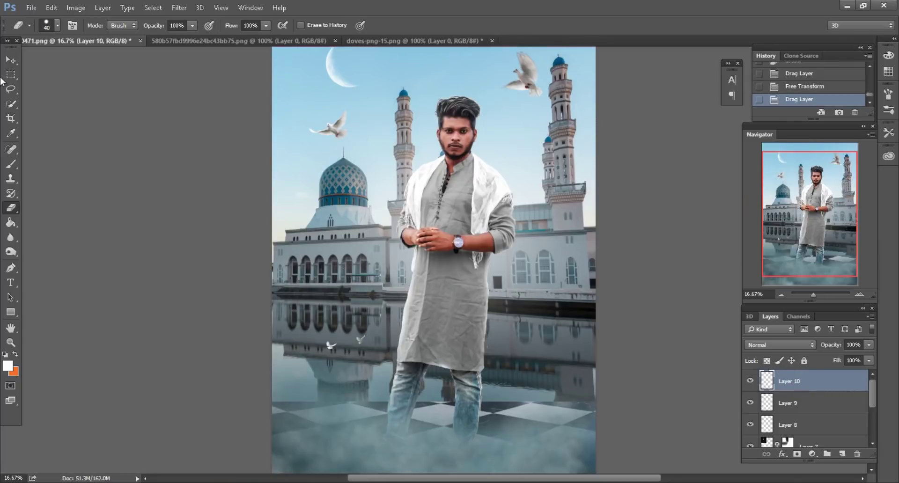
Convert the small doves layer, Layer 10, to a Smart Object.
click(11, 59)
right_click(804, 384)
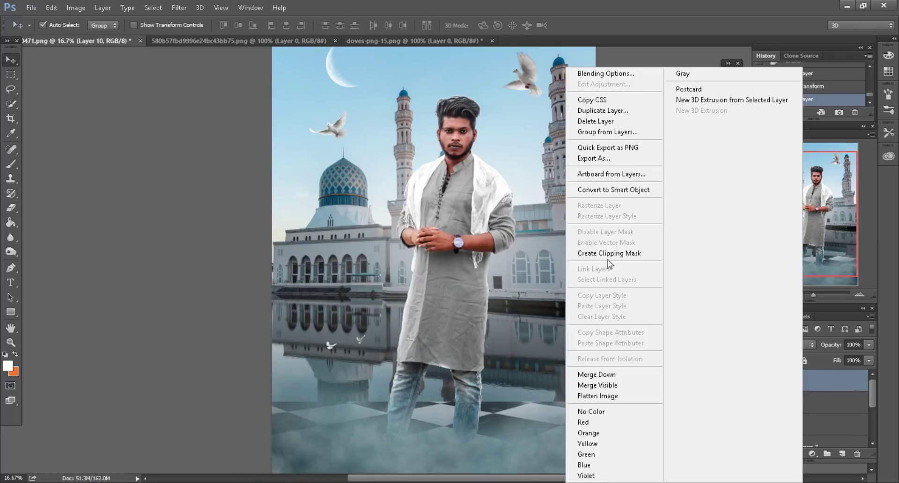
click(626, 195)
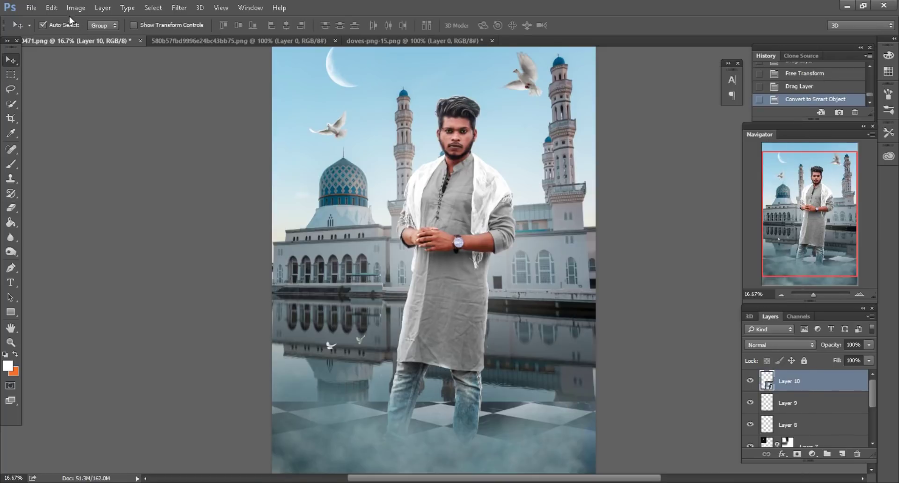
Scale the small doves to 377% proportionally and spread them across the picture's width along the waterline.
click(52, 8)
click(89, 226)
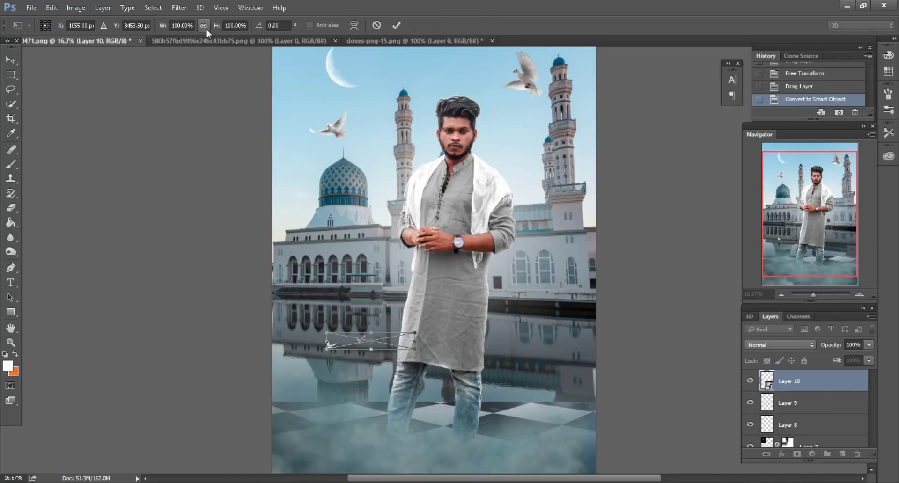
drag(215, 26, 403, 12)
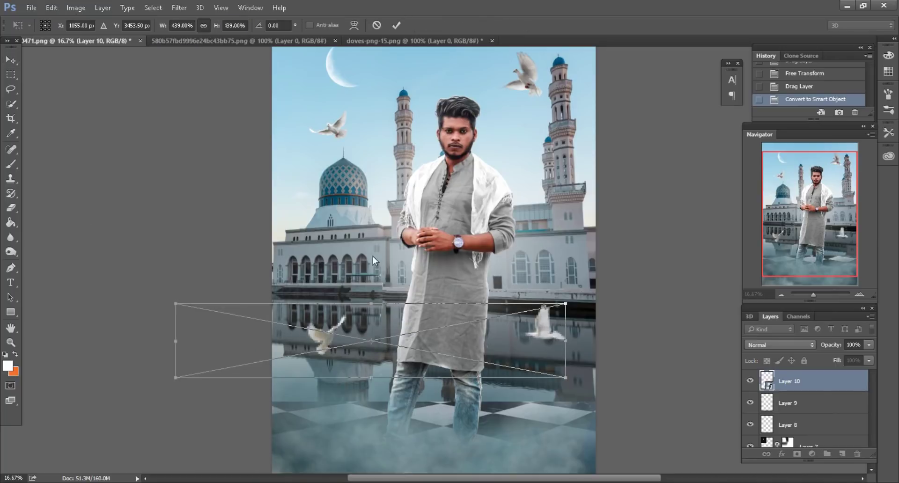
drag(378, 314, 441, 284)
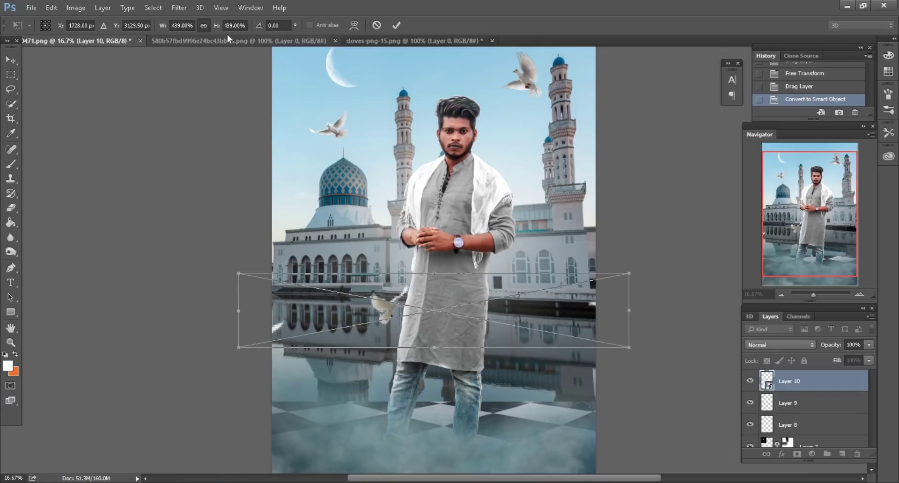
drag(218, 24, 184, 25)
drag(426, 328, 428, 321)
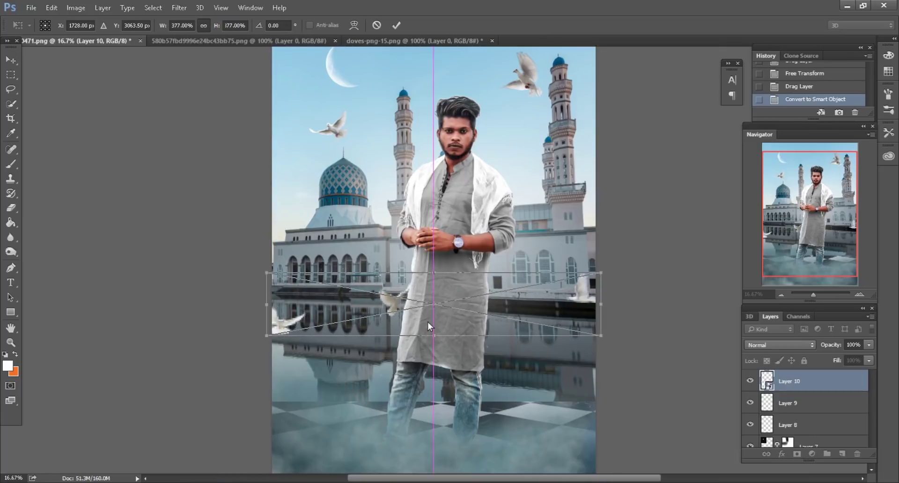
click(397, 25)
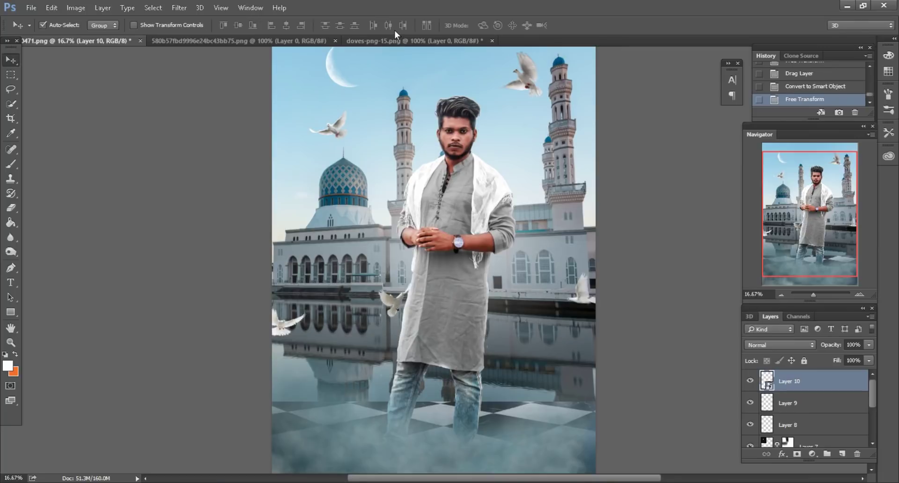
Switch to the Sj image folder, open the kissclipart Eid Mubarak PNG, and bring its lettering into the composite as a new layer.
key(ctrl+plus)
key(ctrl+plus)
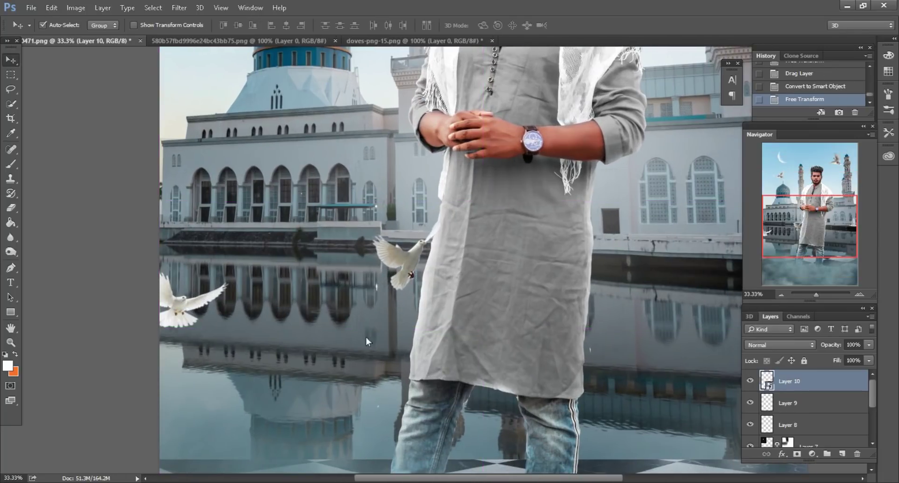
key(ctrl+minus)
key(ctrl+minus)
key(ctrl+minus)
key(alt+Tab)
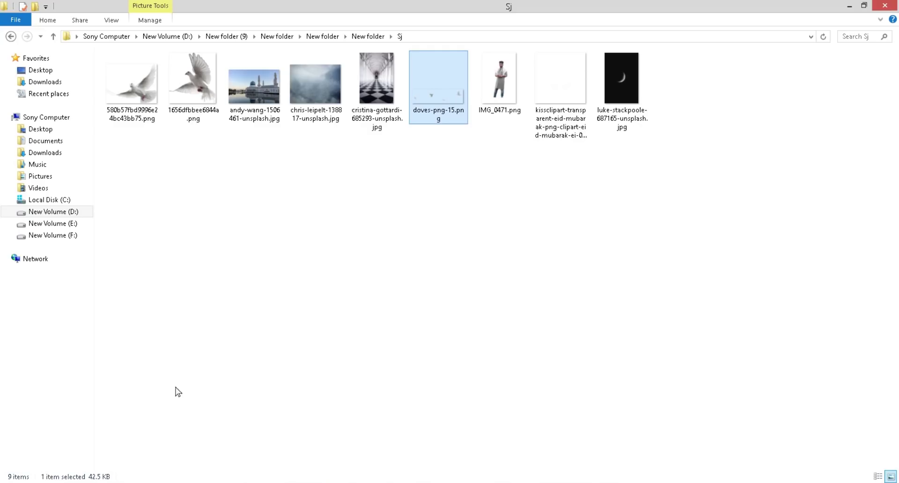
drag(561, 93, 357, 368)
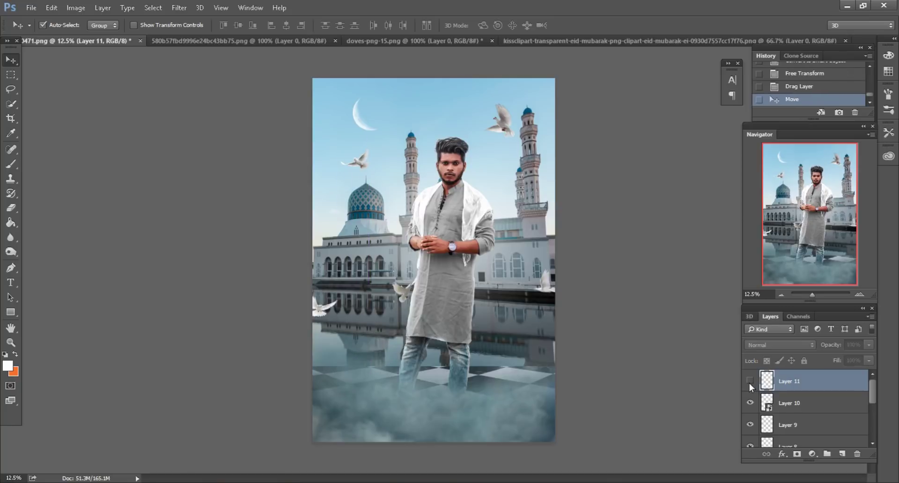
Merge the visible layers into Layer 10, leaving the hidden lettering layer separate, and duplicate the merged layer.
click(798, 403)
right_click(798, 403)
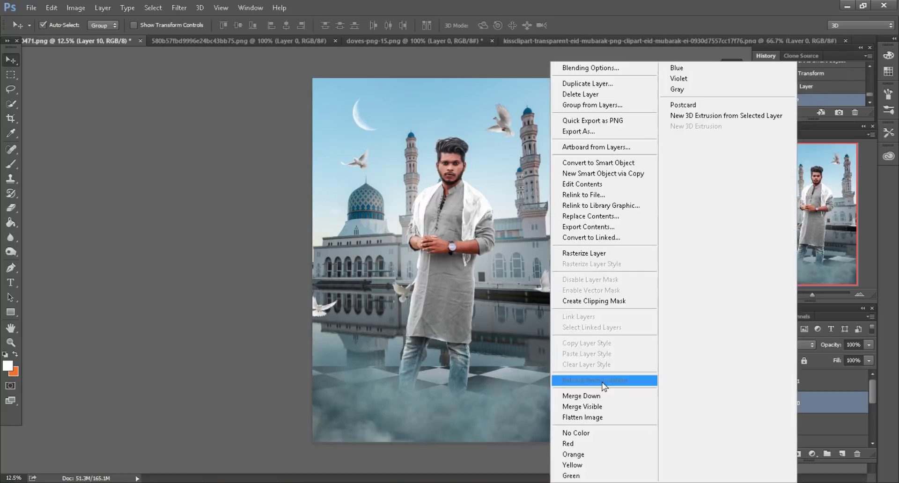
click(582, 406)
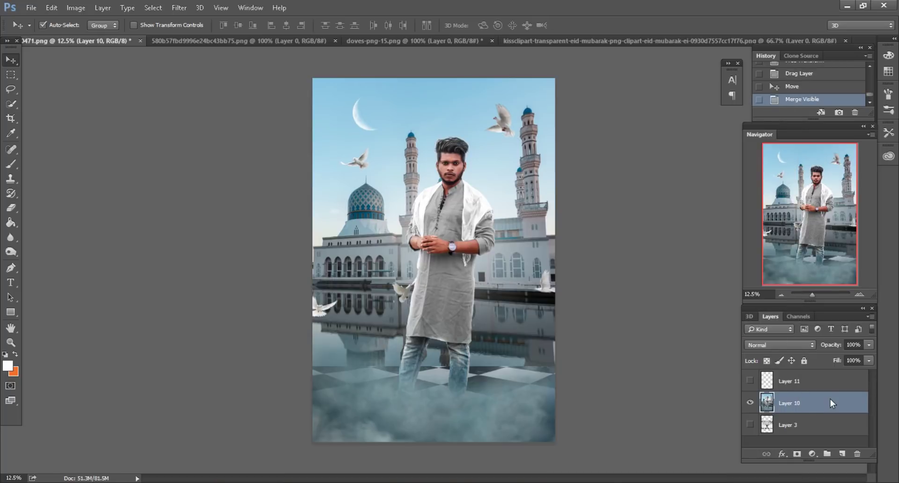
key(ctrl+j)
Darken the outer edges of the duplicate layer using a near-black brush of size 3100 at 34% opacity.
key(i)
click(8, 366)
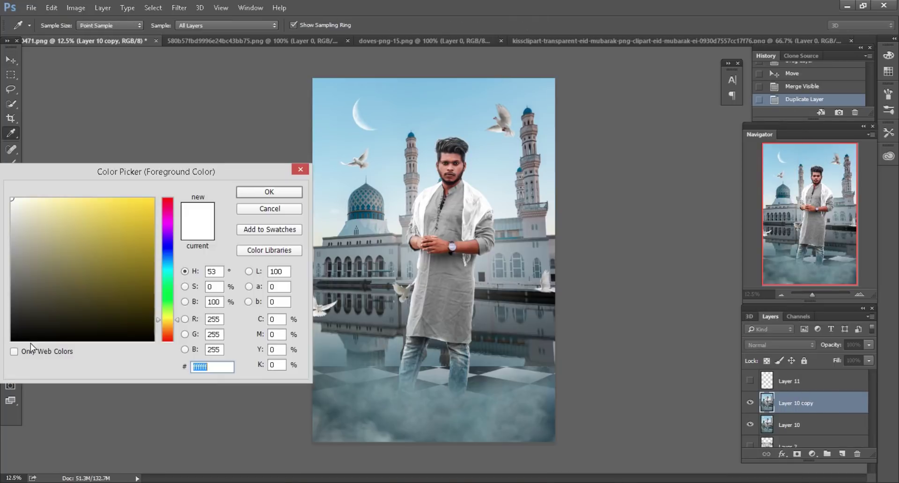
click(25, 332)
click(258, 197)
key(b)
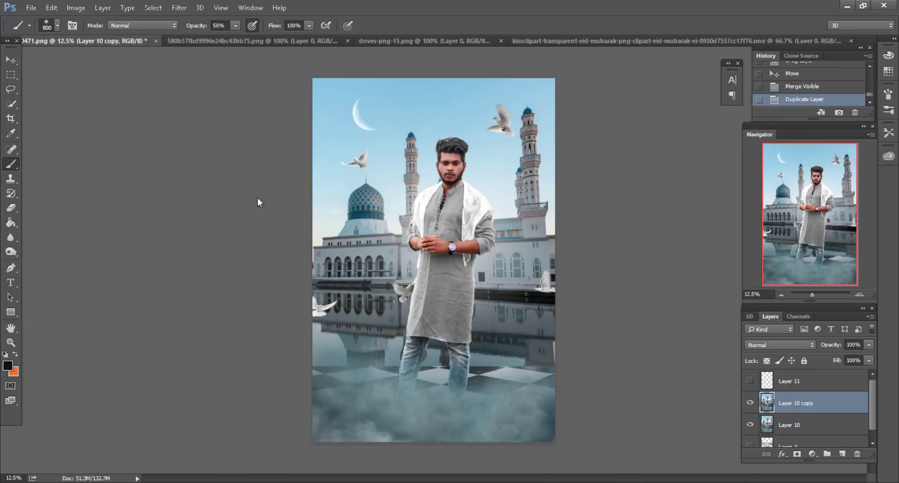
key(ctrl+minus)
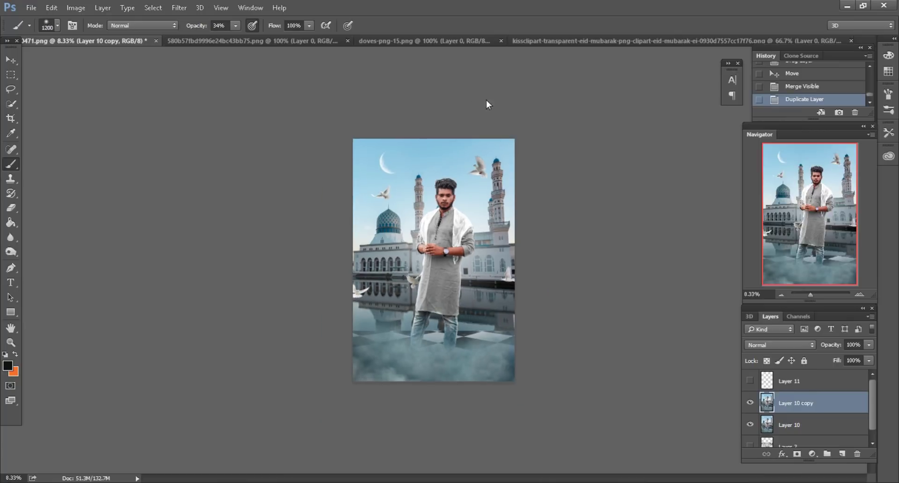
key(bracketright)
key(bracketright)
key(bracketright)
key(bracketright)
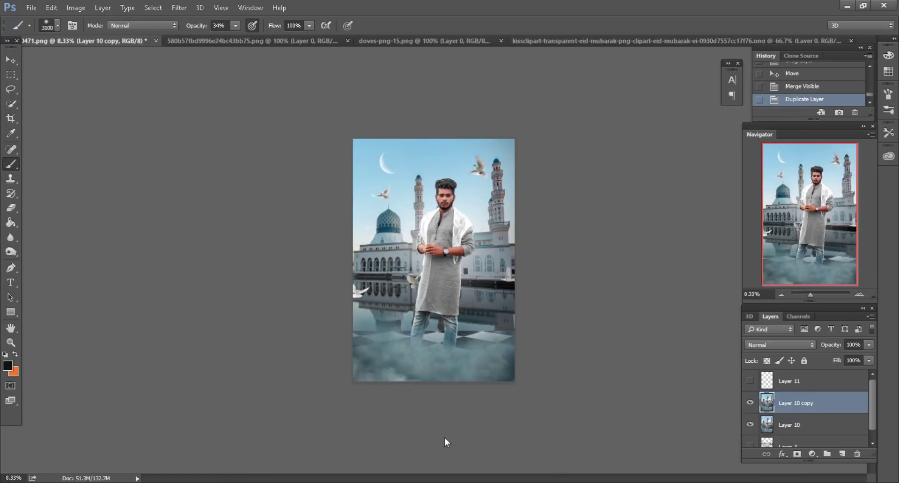
drag(440, 438, 294, 213)
key(ctrl+plus)
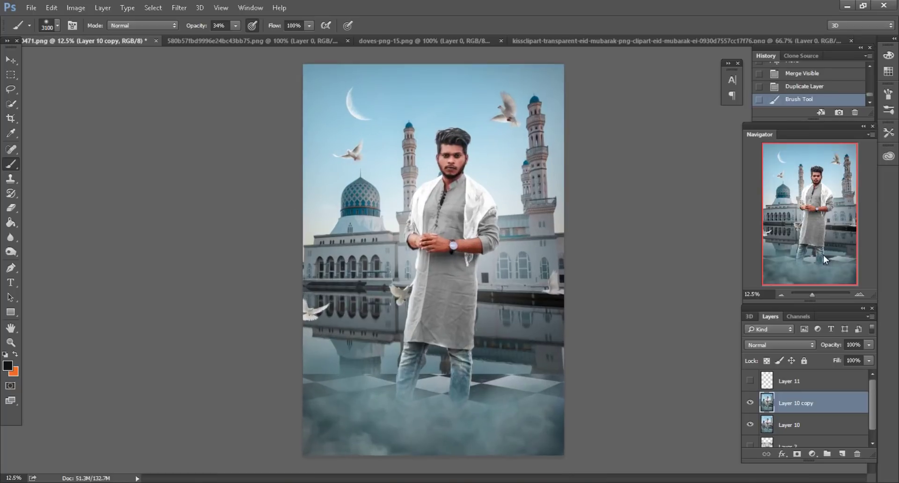
Show the Eid Mubarak lettering layer and move it slightly upward beside the man's legs.
key(ctrl+plus)
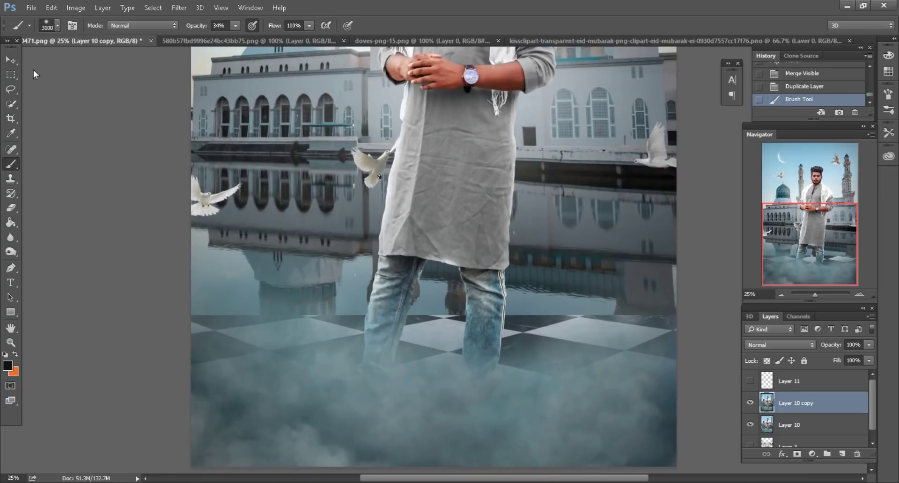
click(11, 60)
click(751, 381)
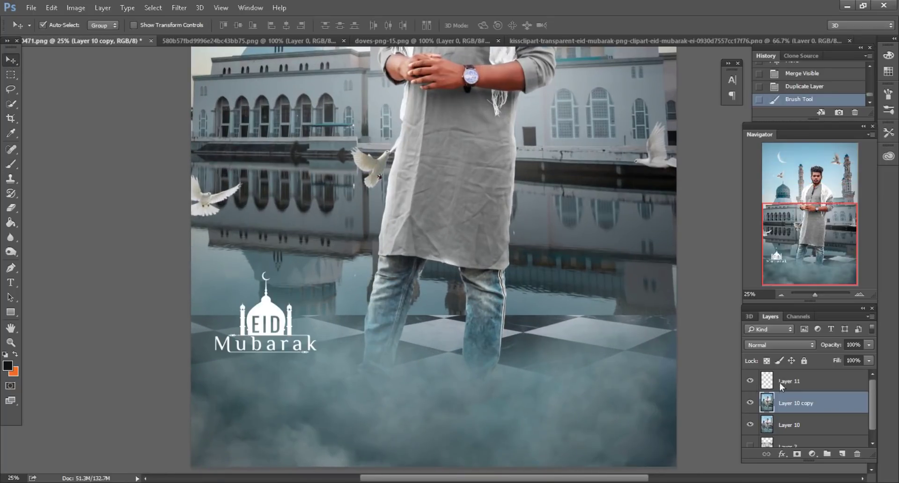
click(795, 384)
key(ctrl+minus)
drag(333, 310, 328, 300)
key(ctrl+minus)
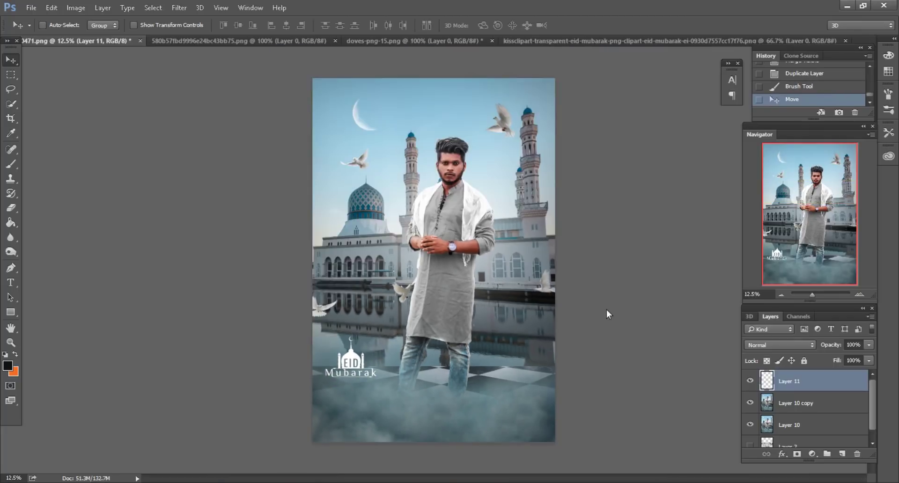
key(ctrl+minus)
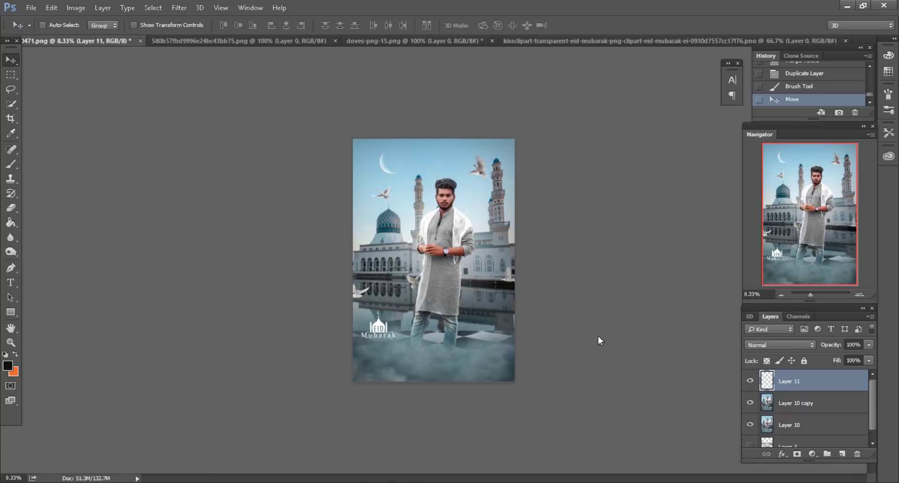
key(ctrl+plus)
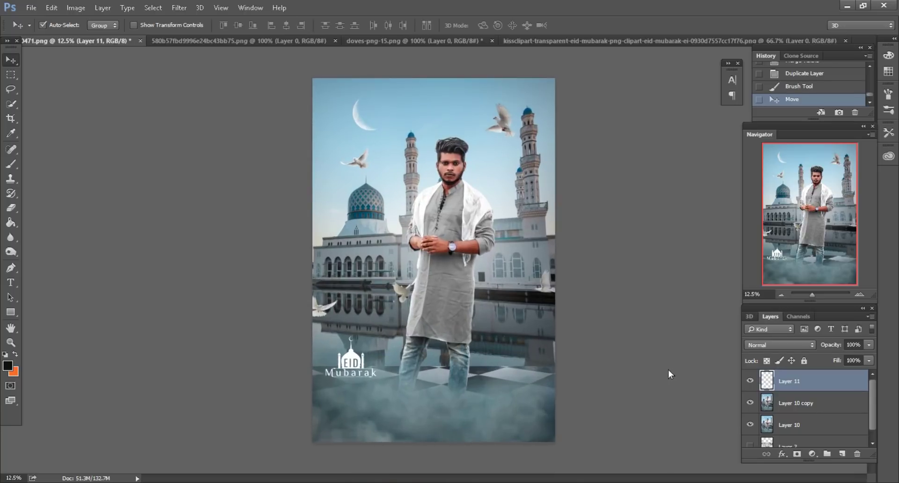
right_click(803, 383)
click(620, 373)
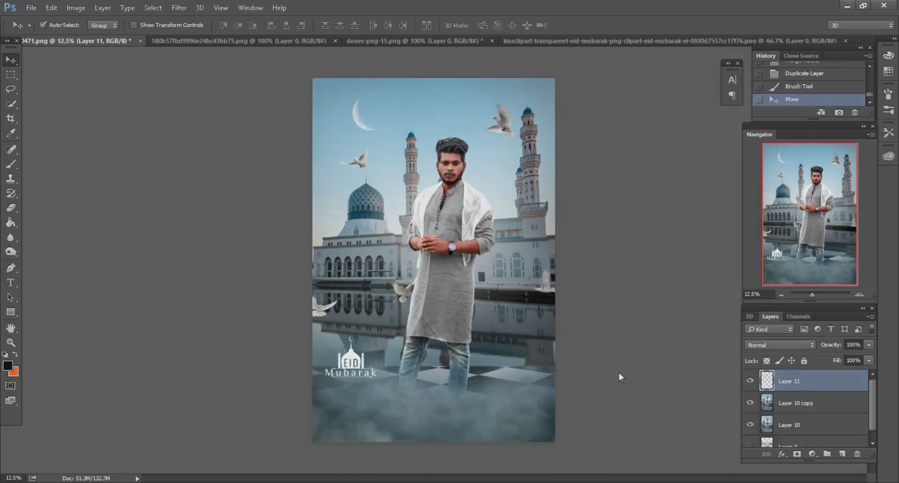